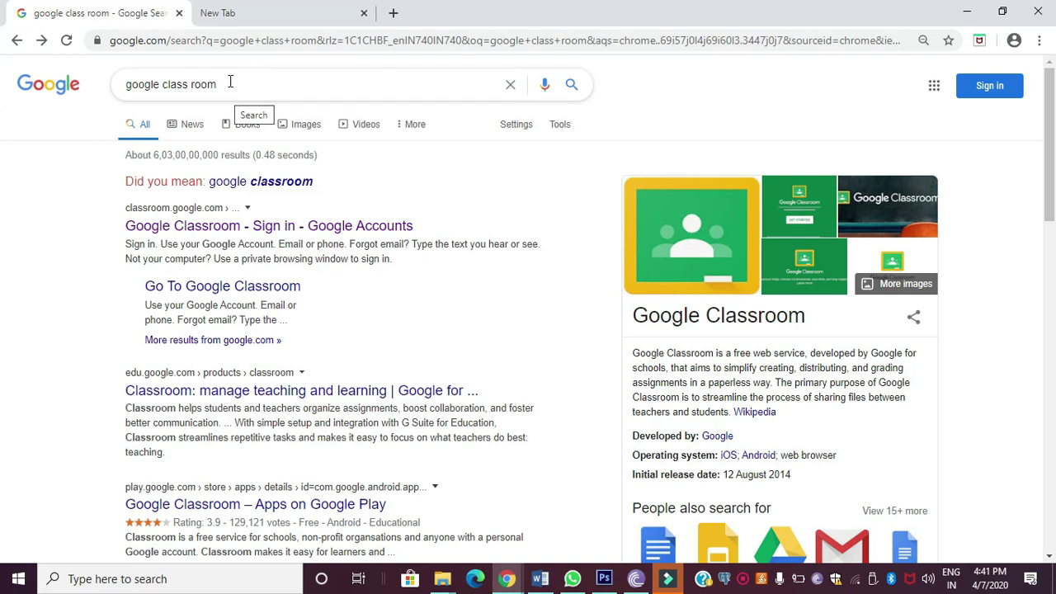
Step: Clear the existing query from the Google search box
scroll(691, 396, "down", 1)
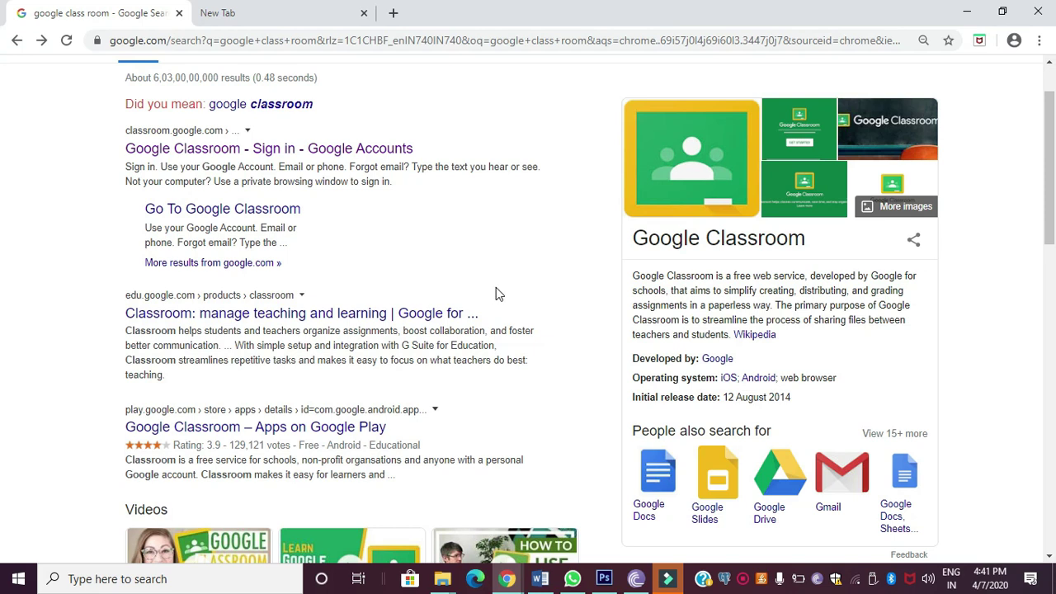
scroll(496, 296, "up", 1)
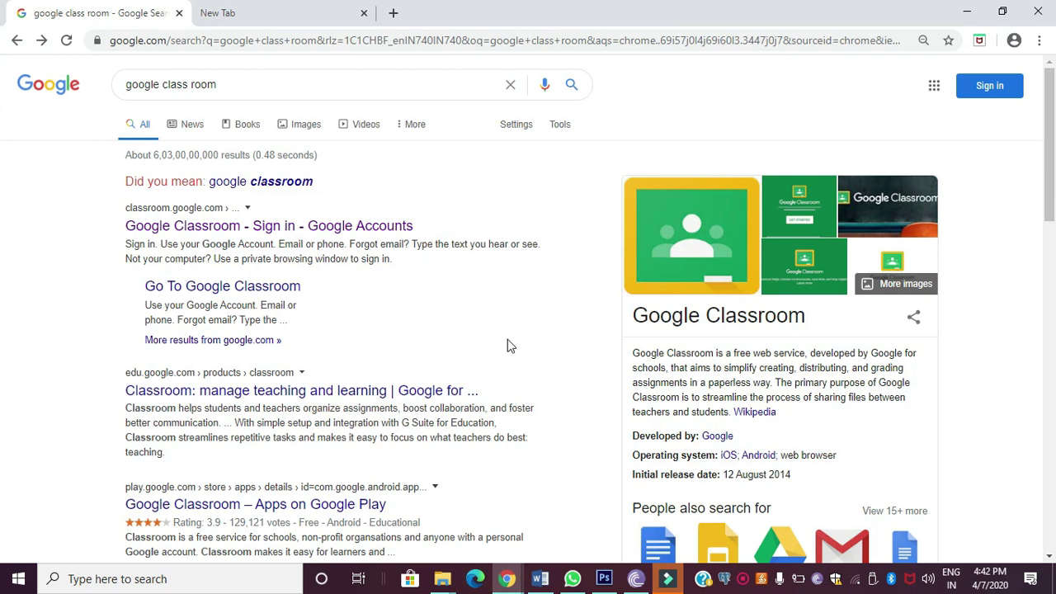
left_click_drag(248, 85, 126, 87)
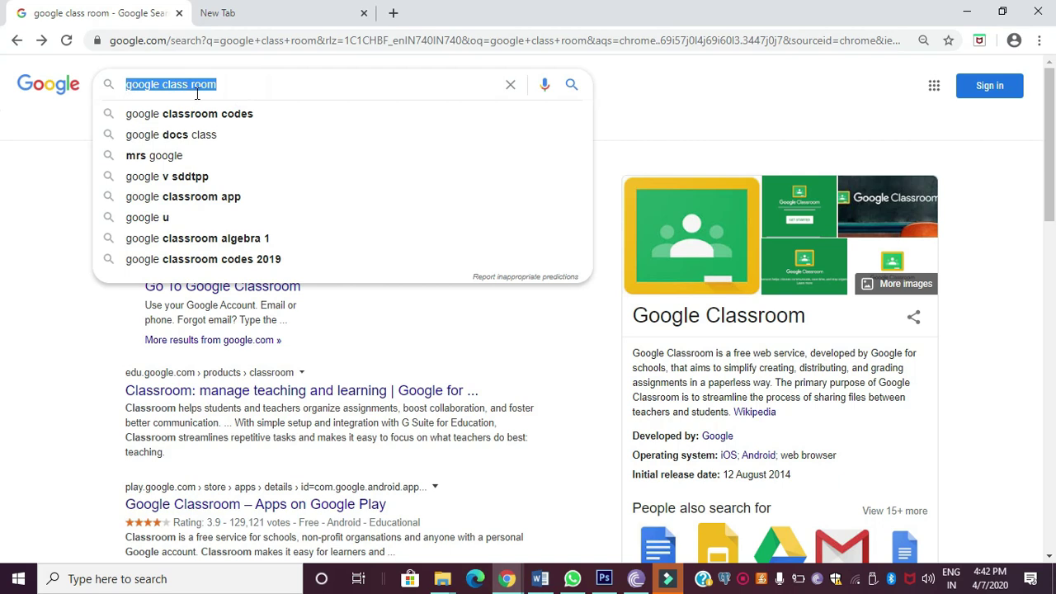
key("BackSpace")
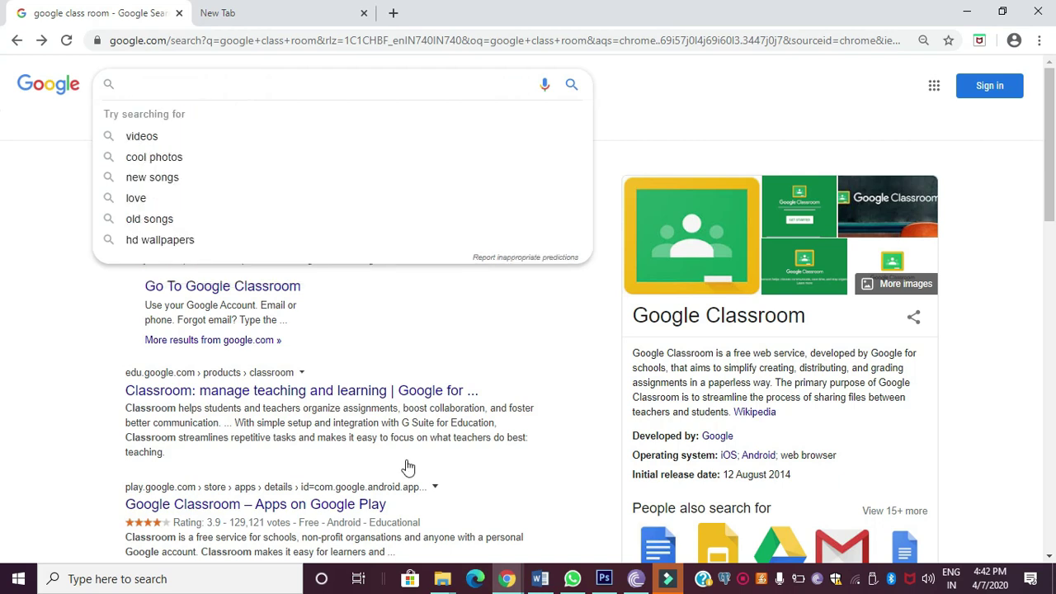
Step: Switch between tabs and start typing 'g' into the new tab's address bar
left_click(288, 15)
left_click(104, 15)
left_click(307, 18)
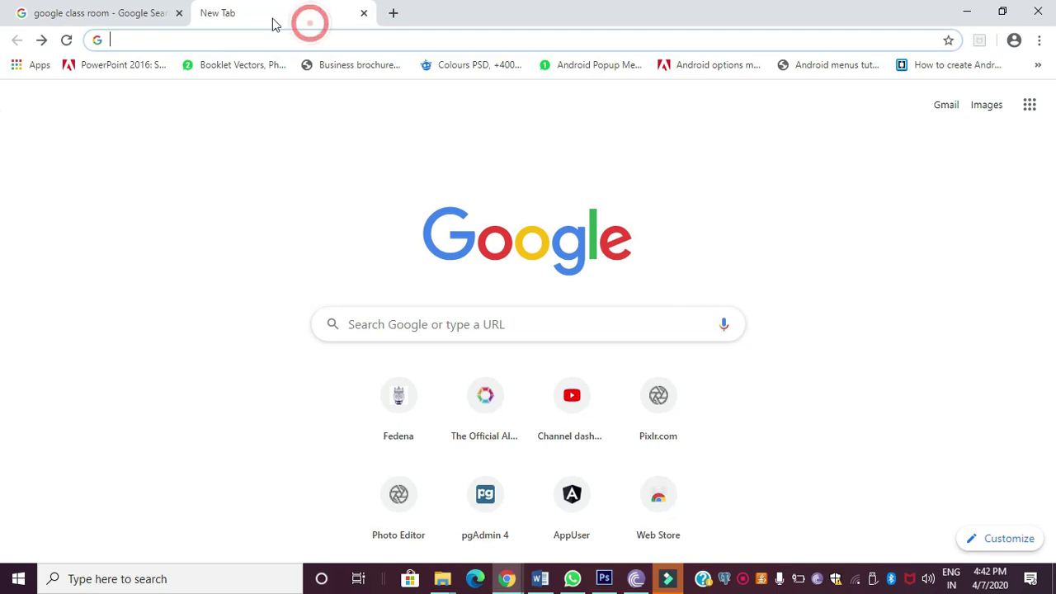
left_click(215, 37)
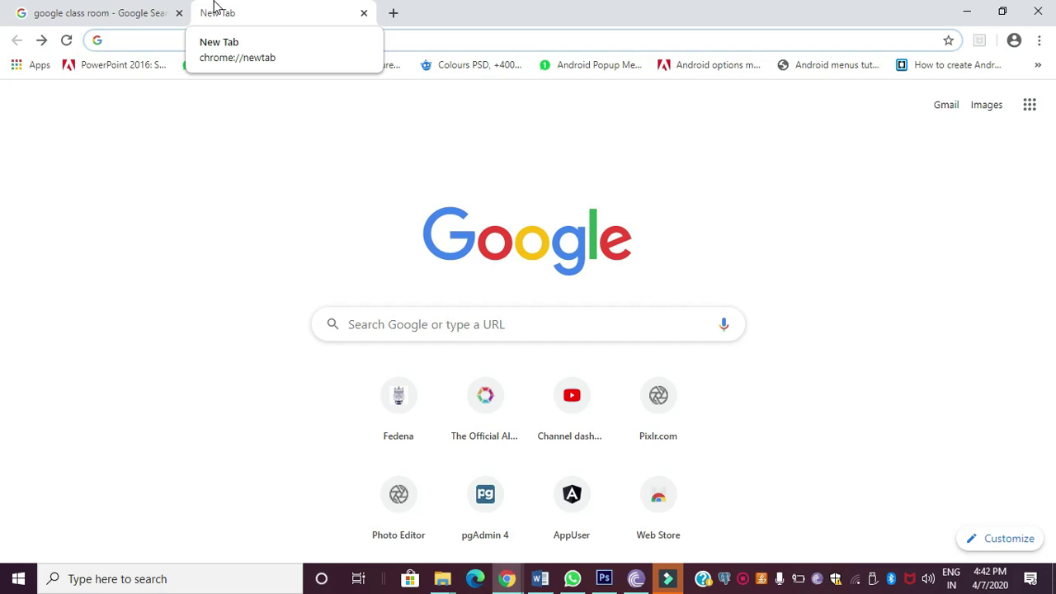
left_click(294, 22)
left_click(264, 42)
type("google class room")
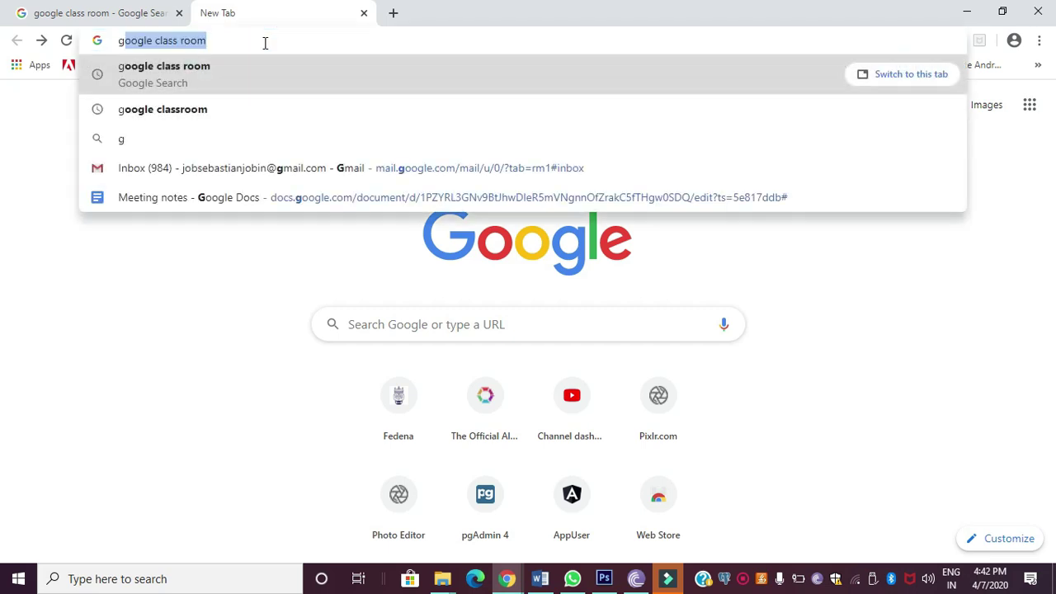
Step: Back on the search results, open the 'Google Classroom - Sign in - Google Accounts' result
left_click(75, 23)
left_click(25, 307)
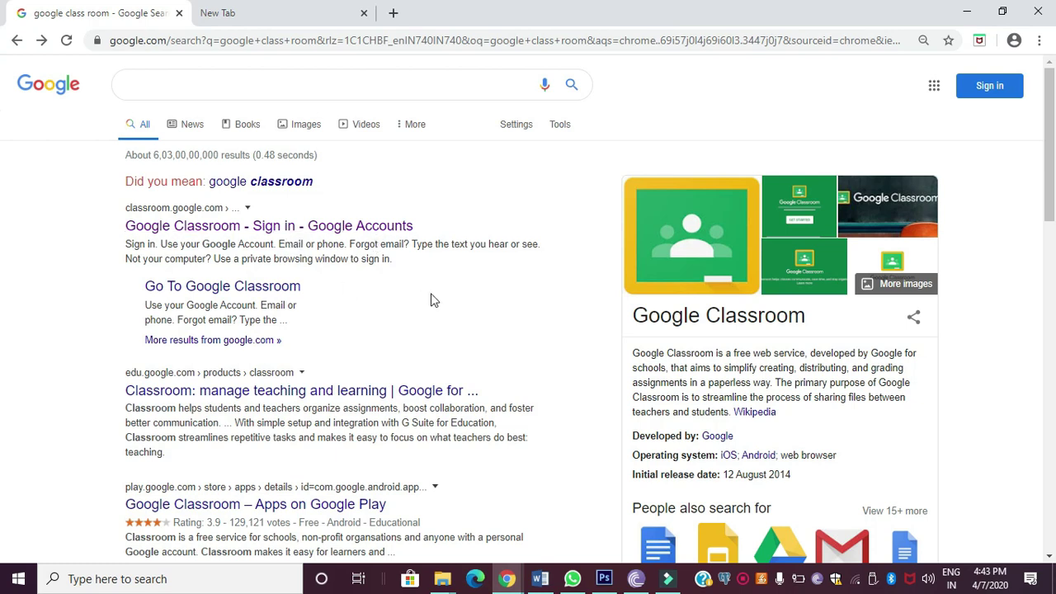
left_click(333, 227)
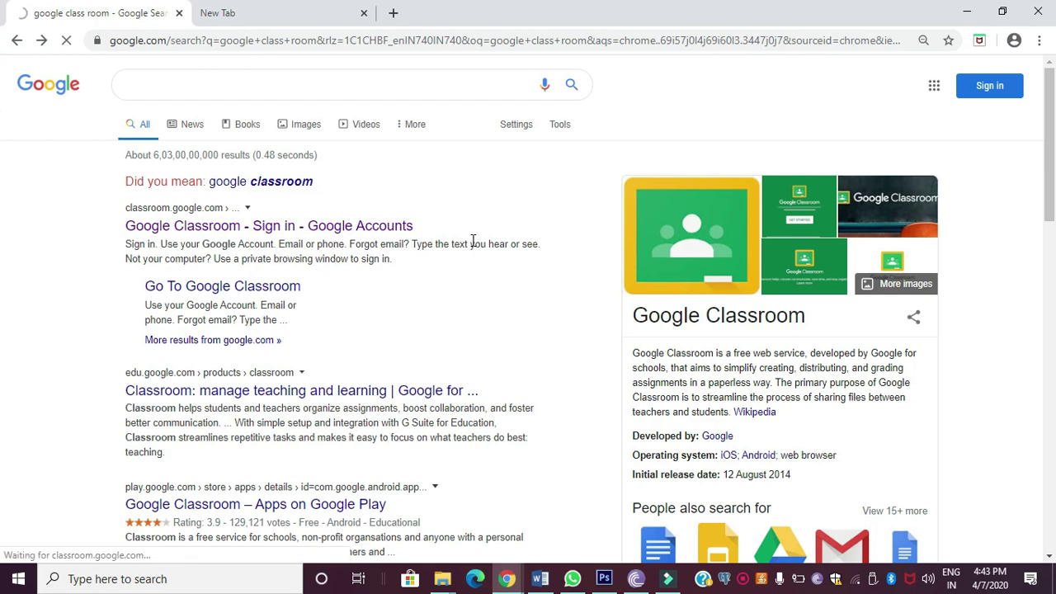
left_click(275, 17)
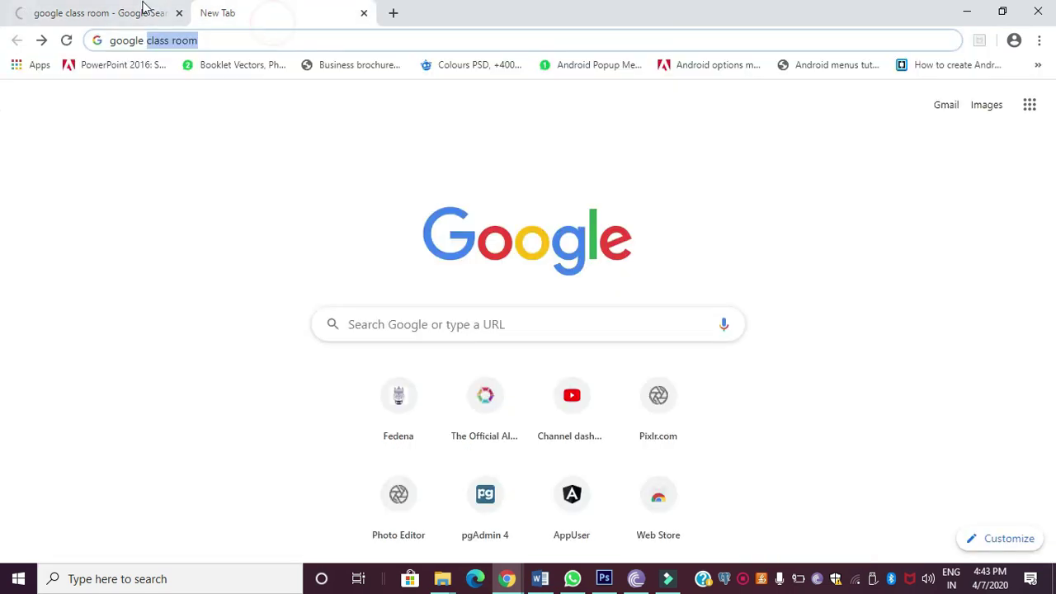
Step: On the Google sign-in tab, pick the saved account
left_click(135, 17)
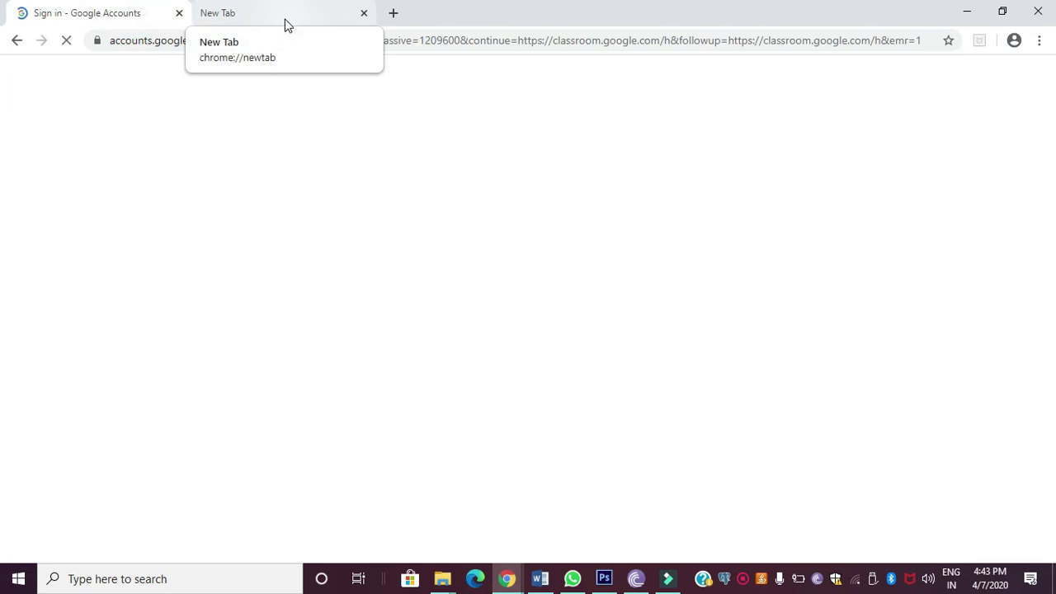
left_click(278, 16)
left_click(141, 17)
left_click(278, 16)
left_click(129, 17)
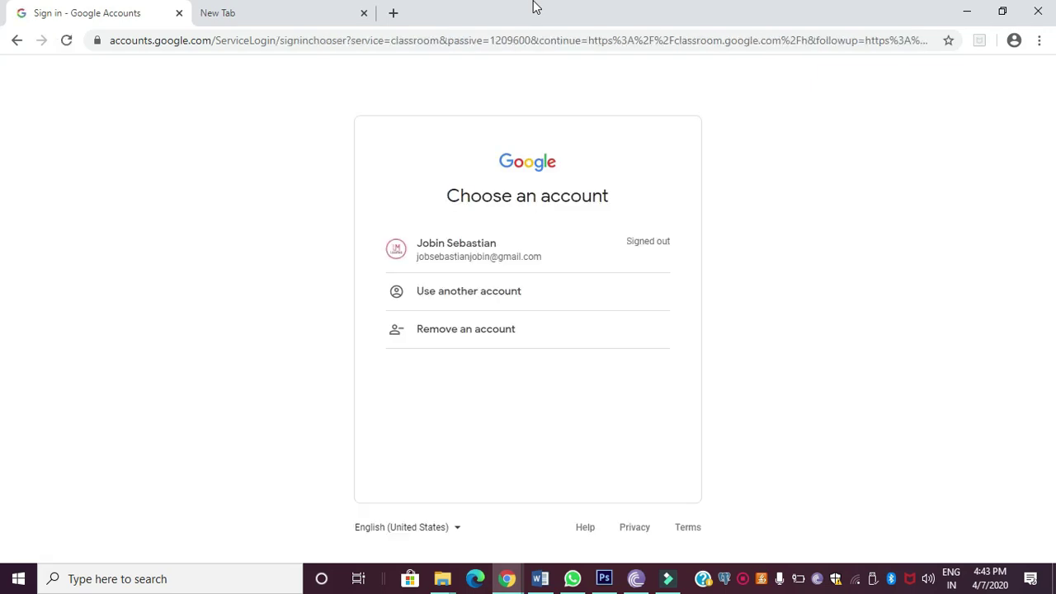
left_click(526, 258)
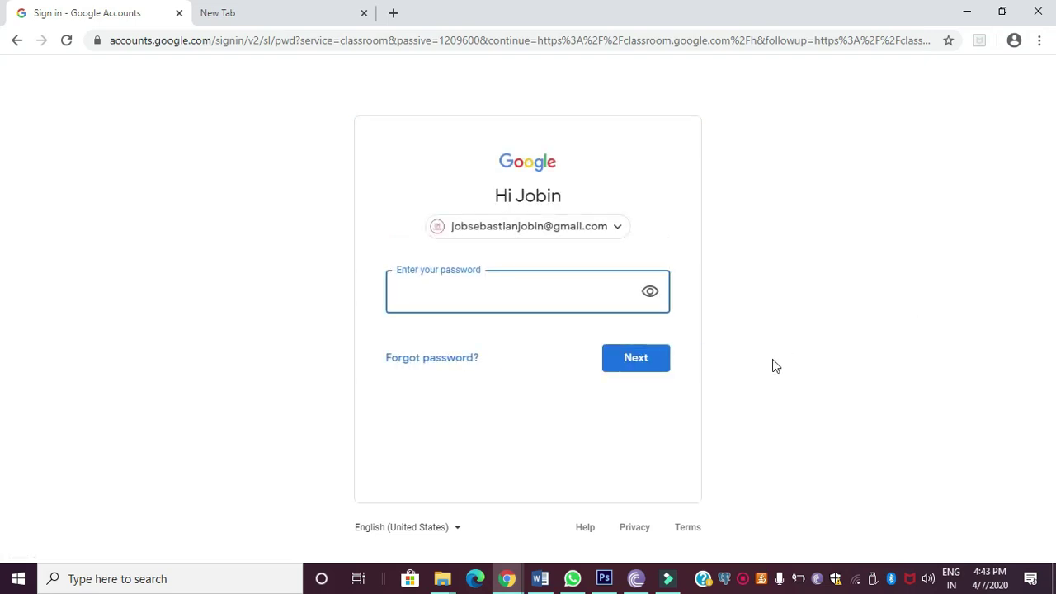
Step: Return from the password page to the account chooser and choose Use another account
left_click(815, 228)
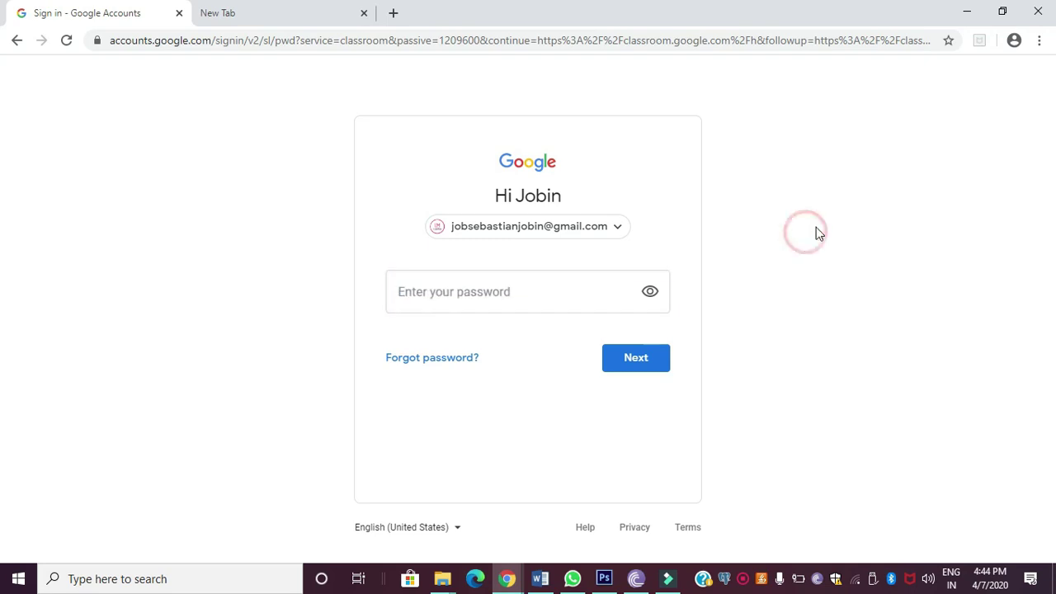
left_click(618, 226)
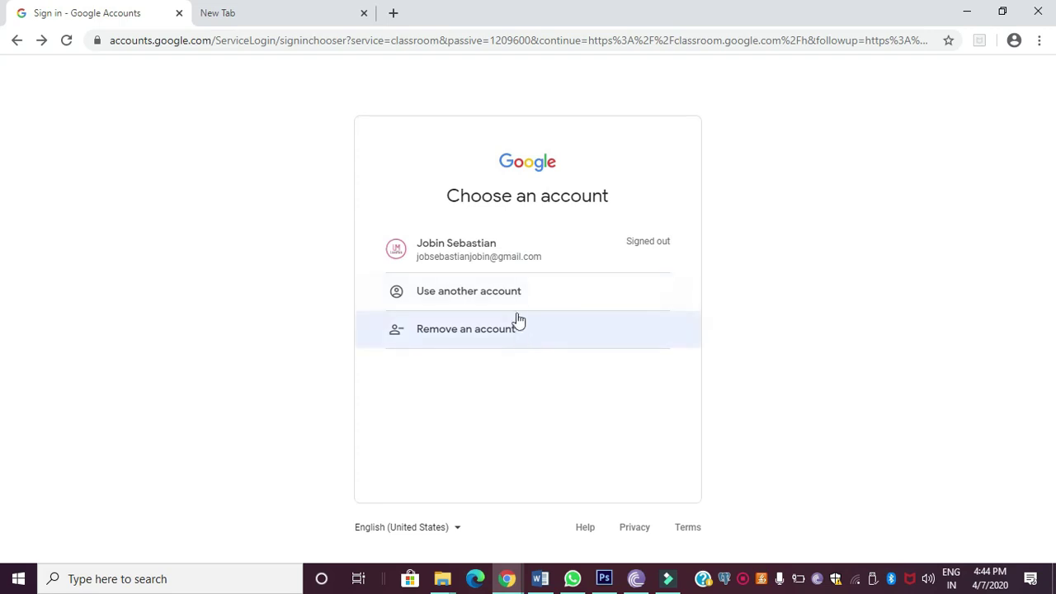
left_click(517, 294)
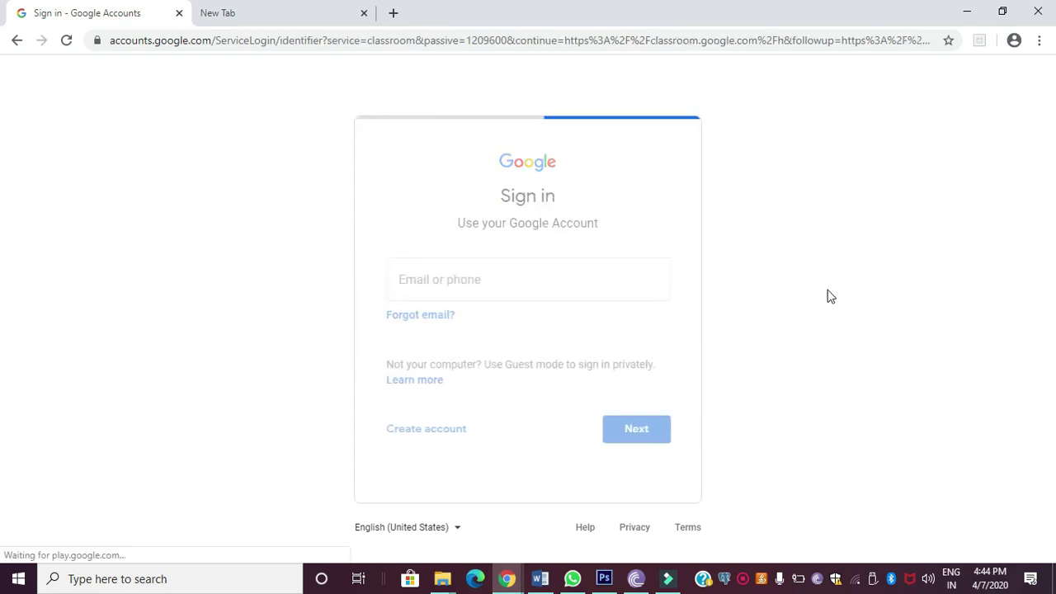
Step: Enter the other account's email, correcting a typo, then its password to sign in
left_click(473, 283)
left_click(473, 283)
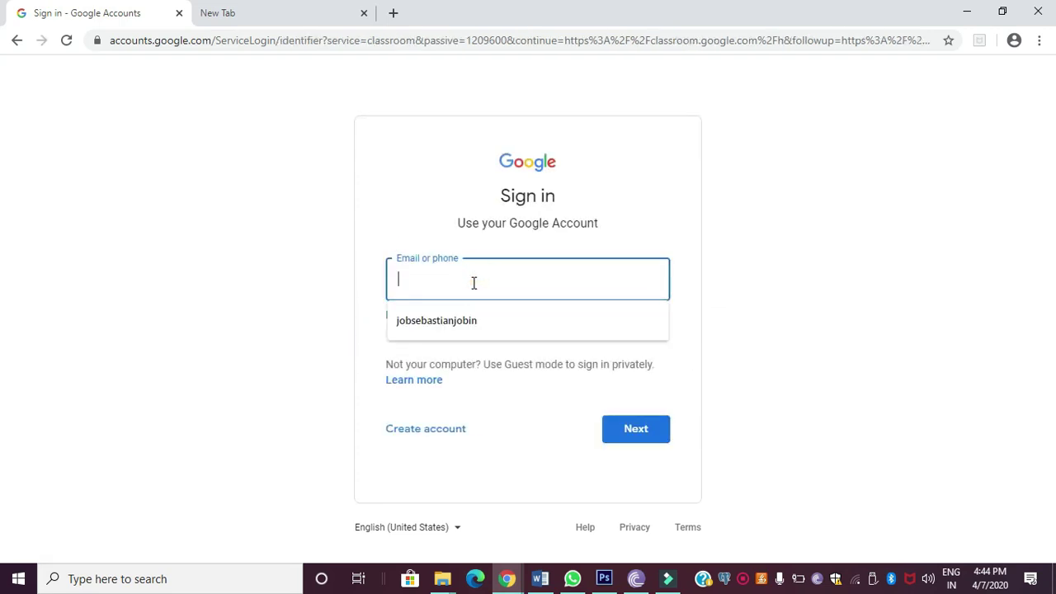
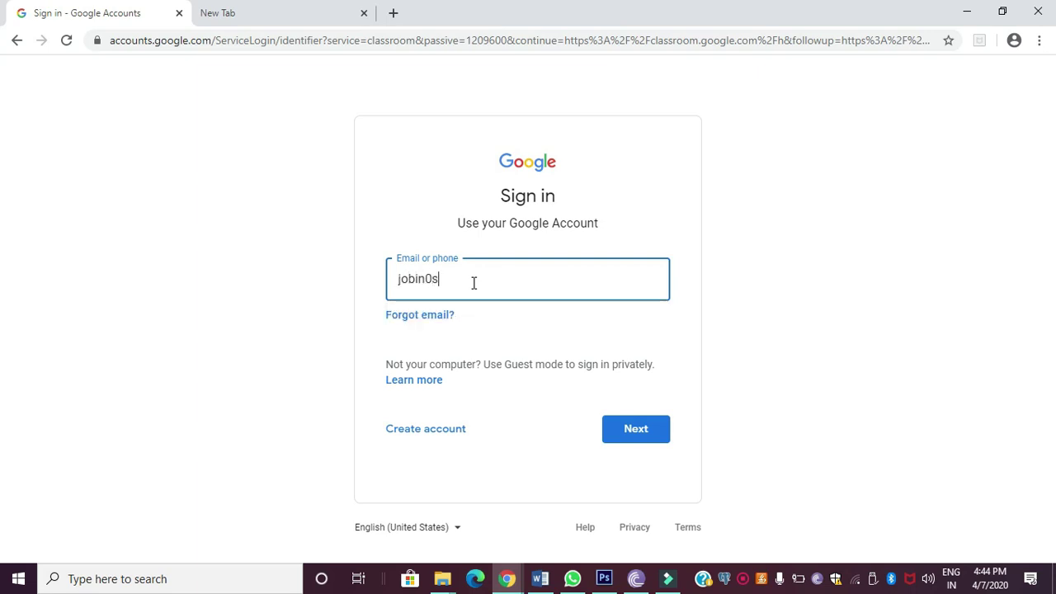
key("Return")
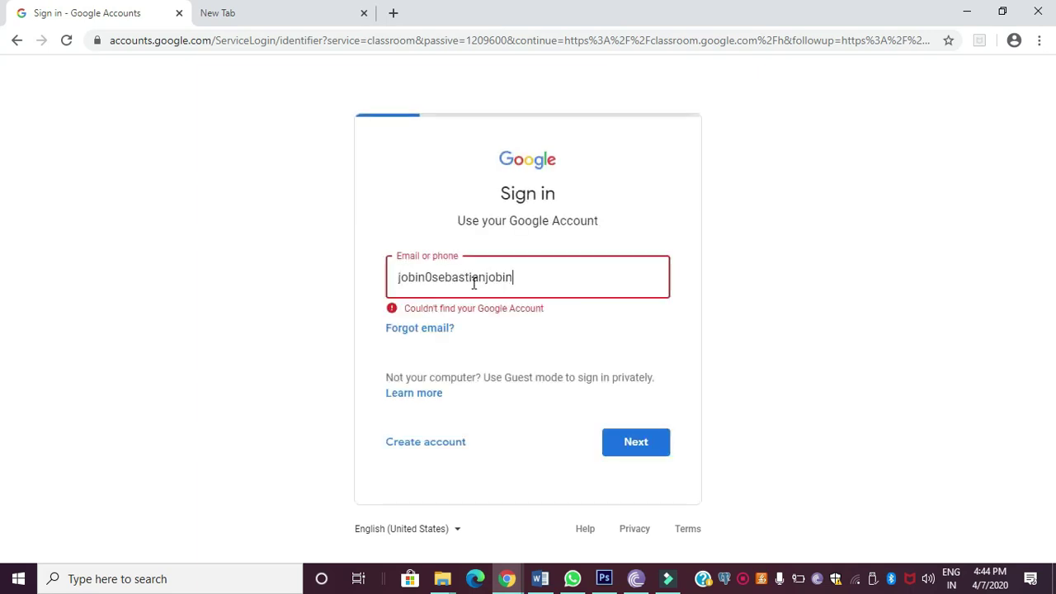
key("BackSpace")
key("BackSpace")
key("BackSpace")
key("BackSpace")
key("BackSpace")
key("Return")
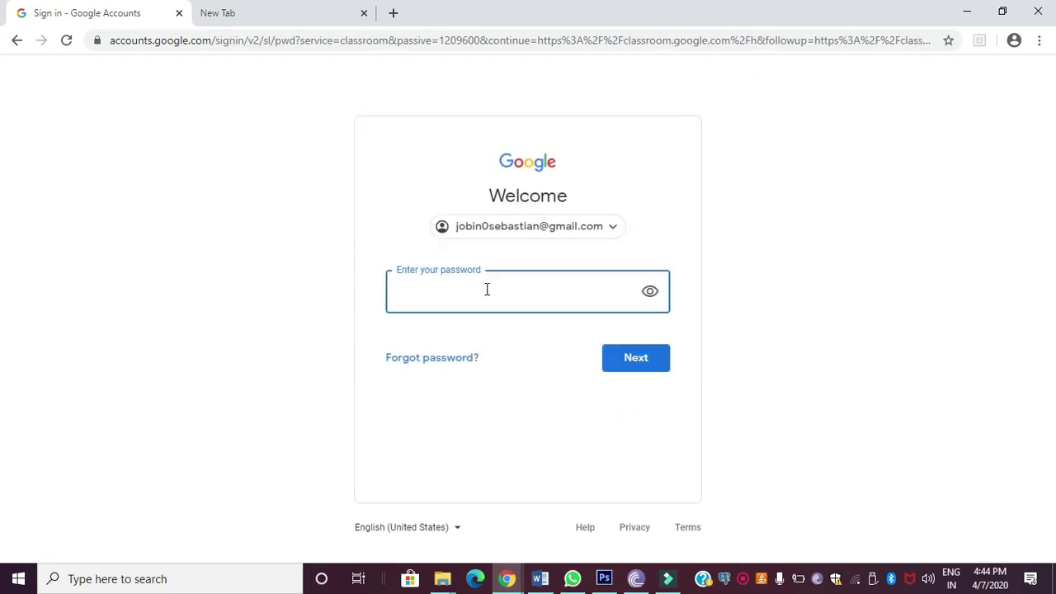
type("•")
left_click(651, 362)
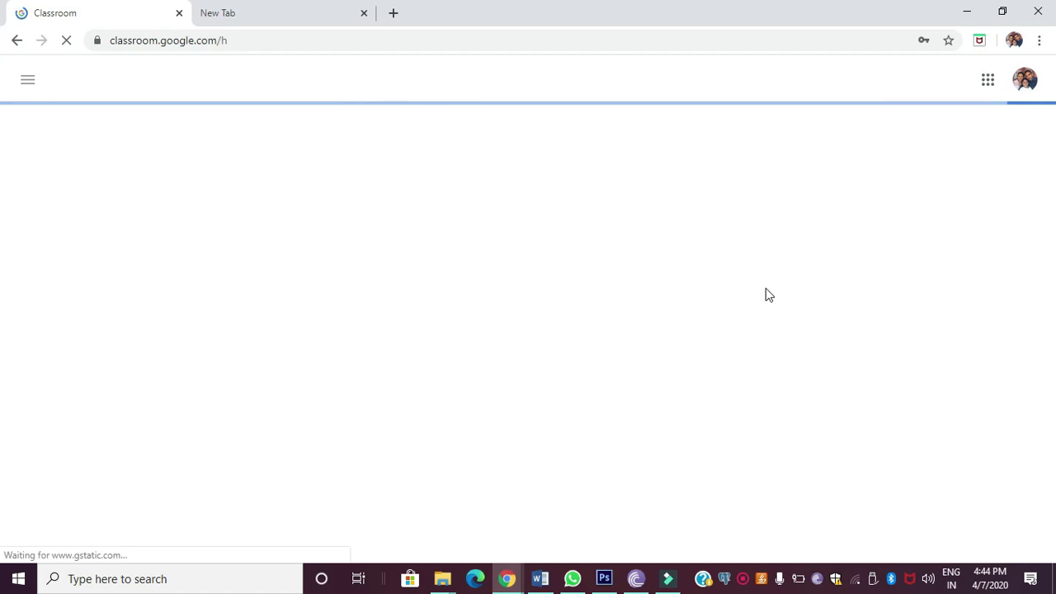
Step: Continue past the Google Classroom welcome card with the signed-in account
left_click(304, 6)
left_click(136, 12)
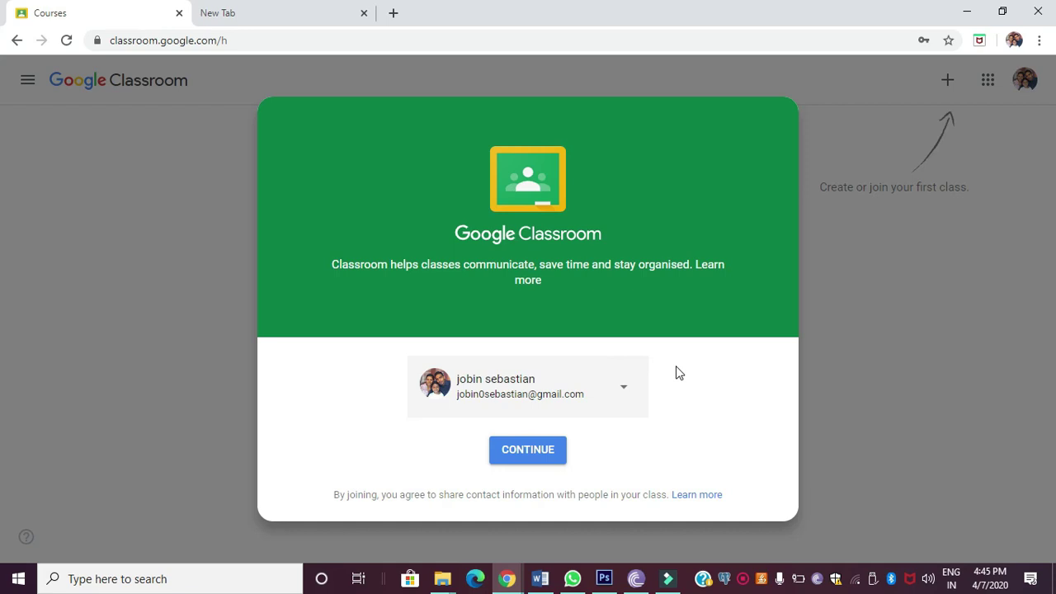
left_click(532, 459)
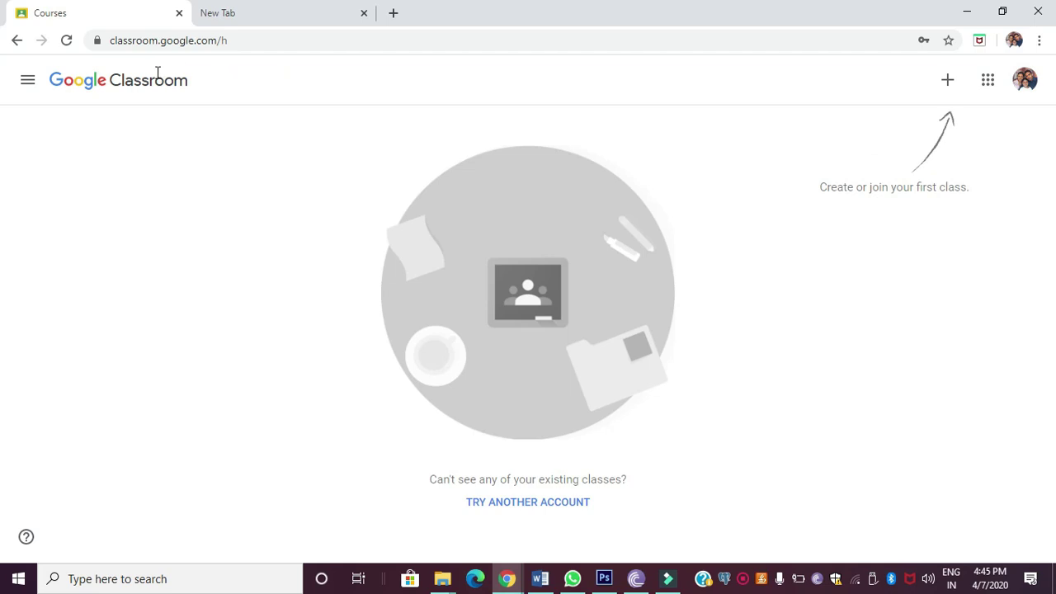
Step: Look at the navigation panel and Google apps list, then show the Join class / Create class options
left_click(27, 80)
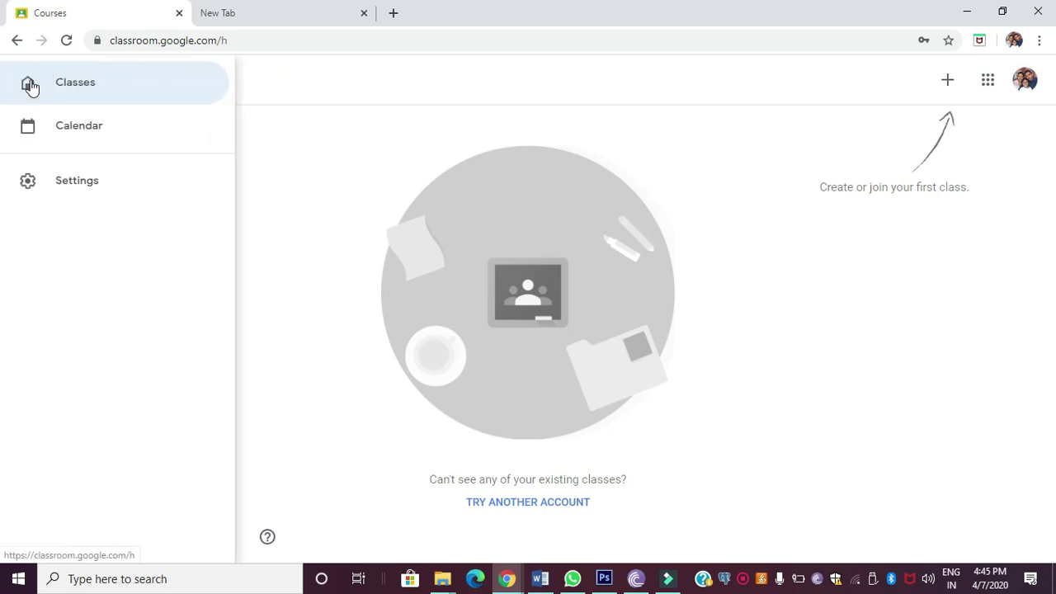
left_click(323, 131)
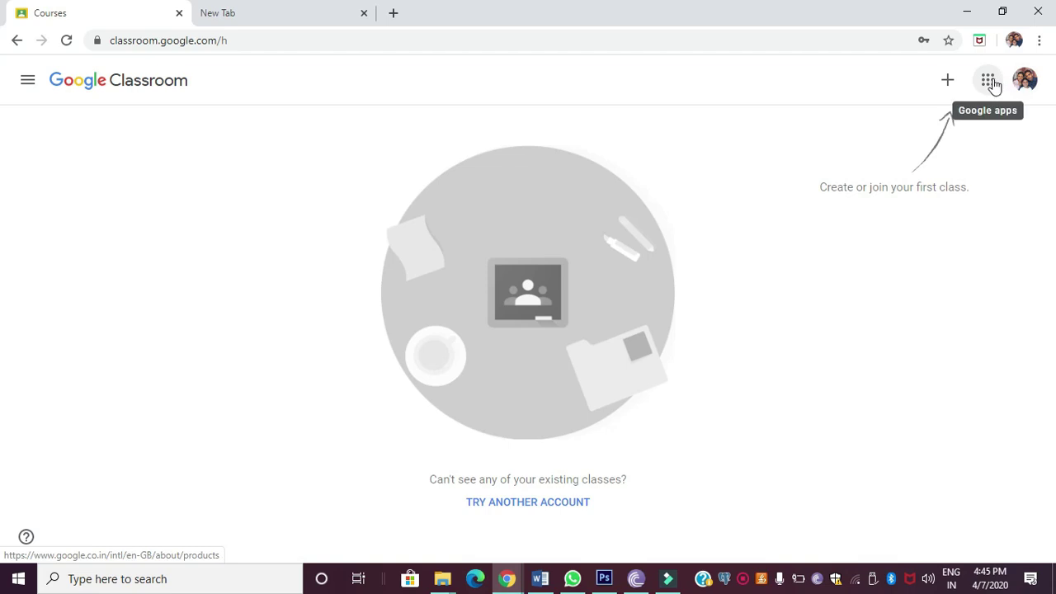
left_click(992, 80)
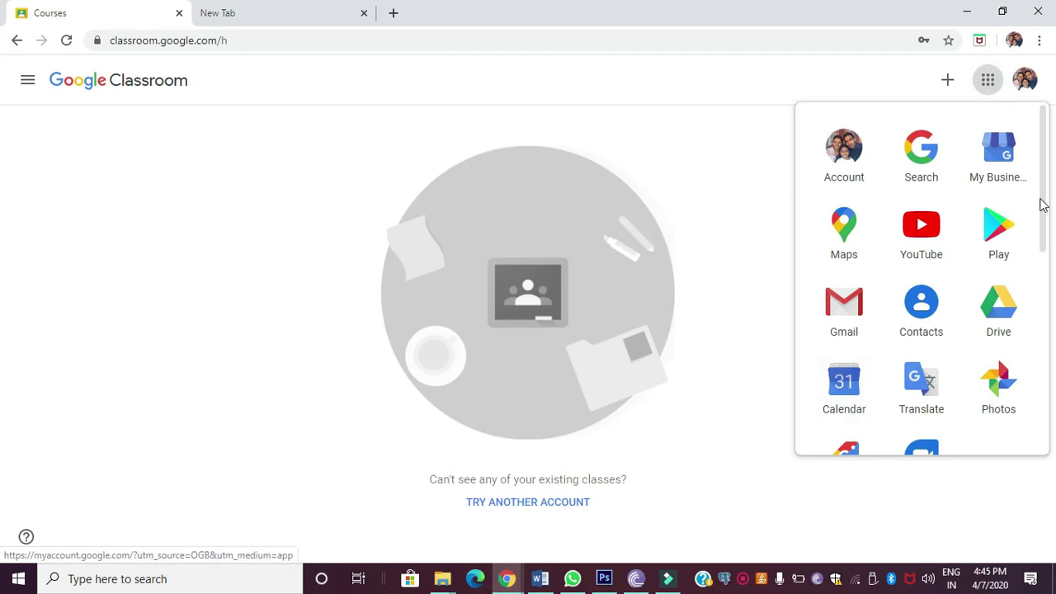
left_click_drag(1041, 190, 980, 91)
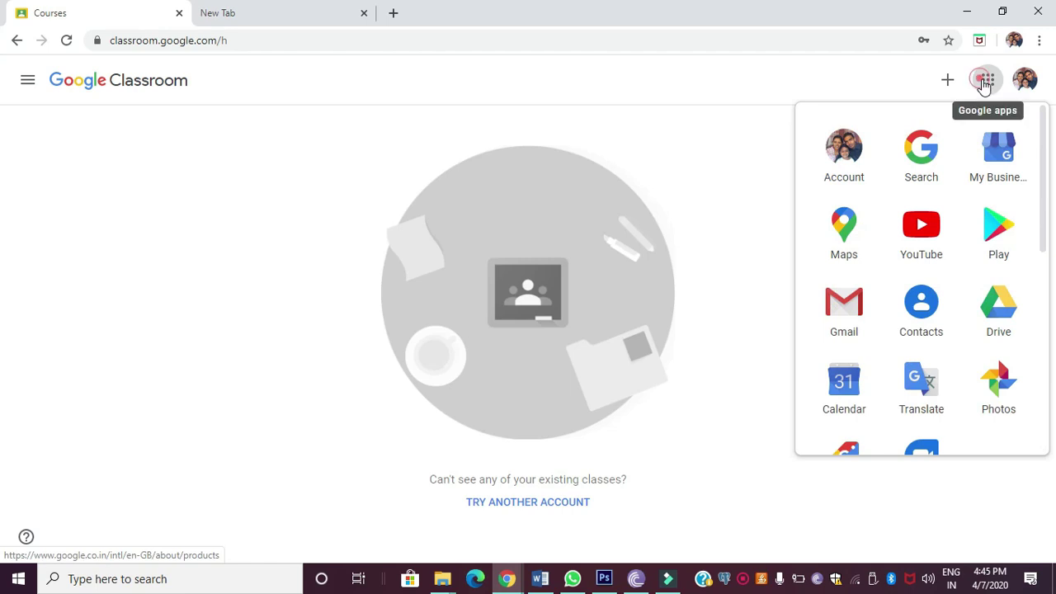
left_click(983, 83)
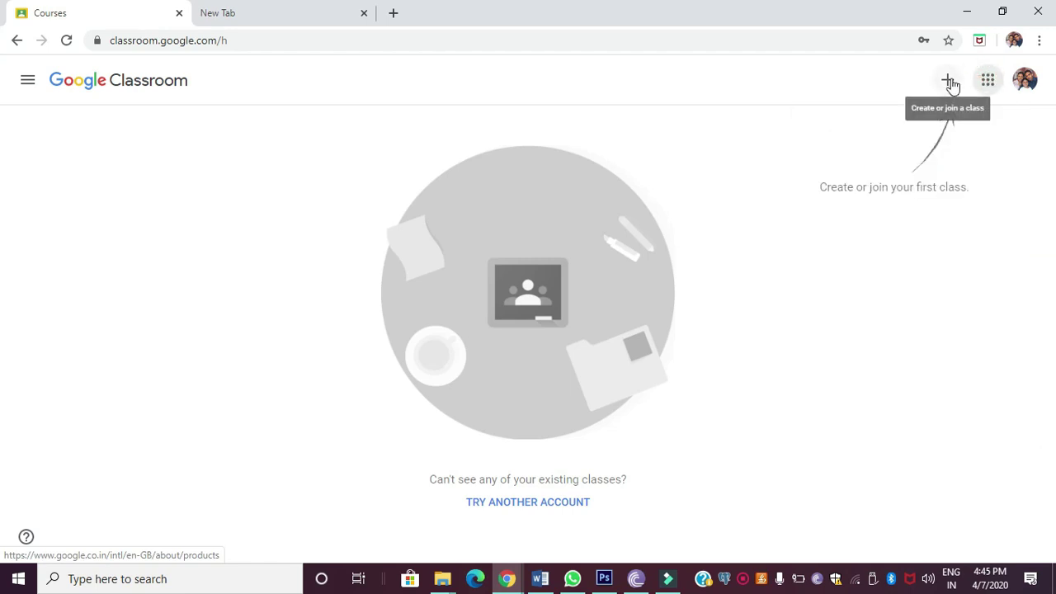
left_click(949, 82)
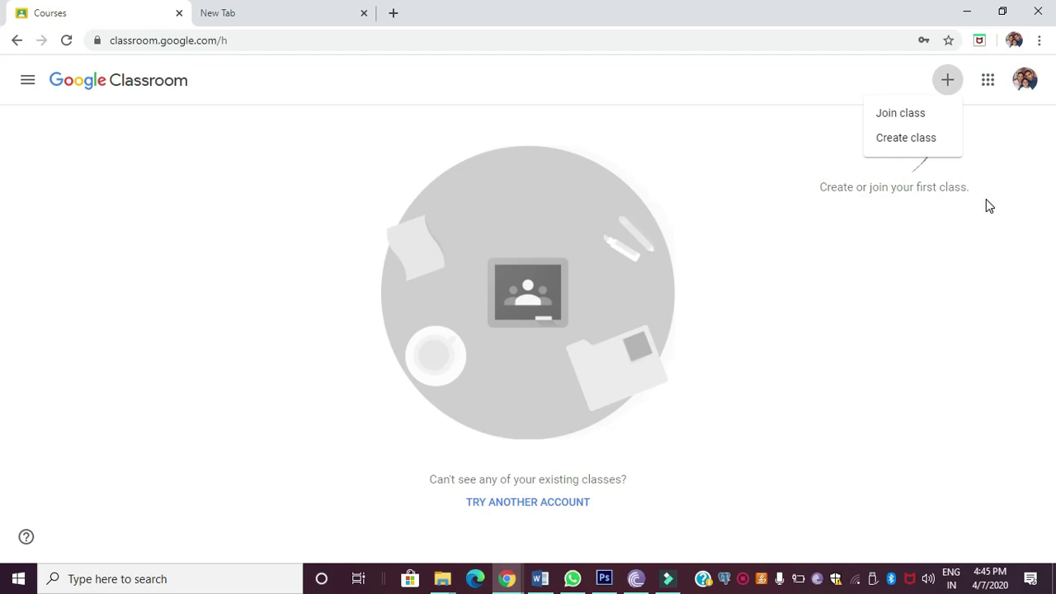
left_click(899, 115)
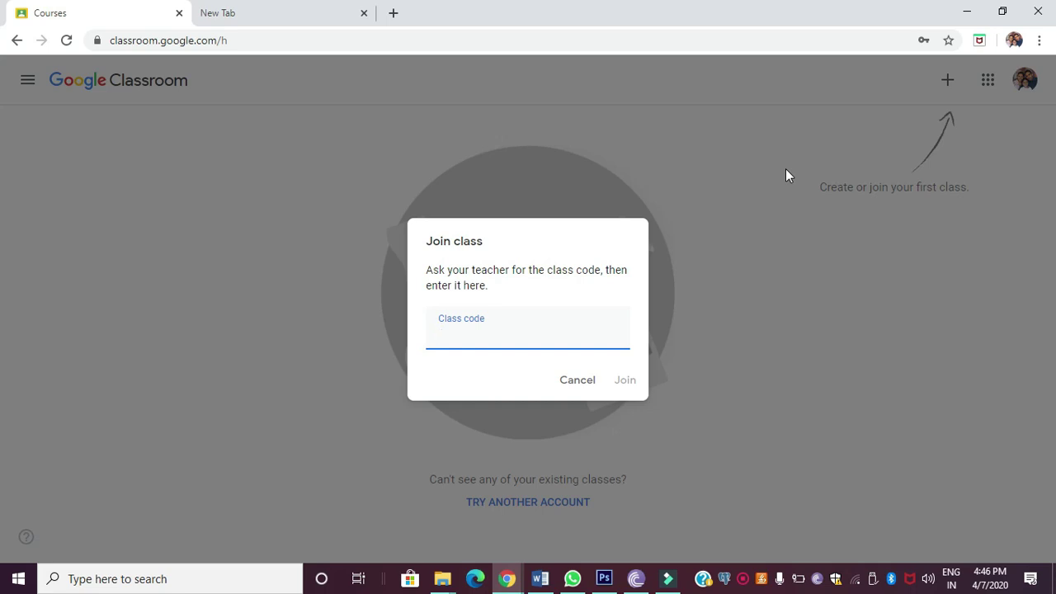
left_click(443, 331)
left_click(578, 383)
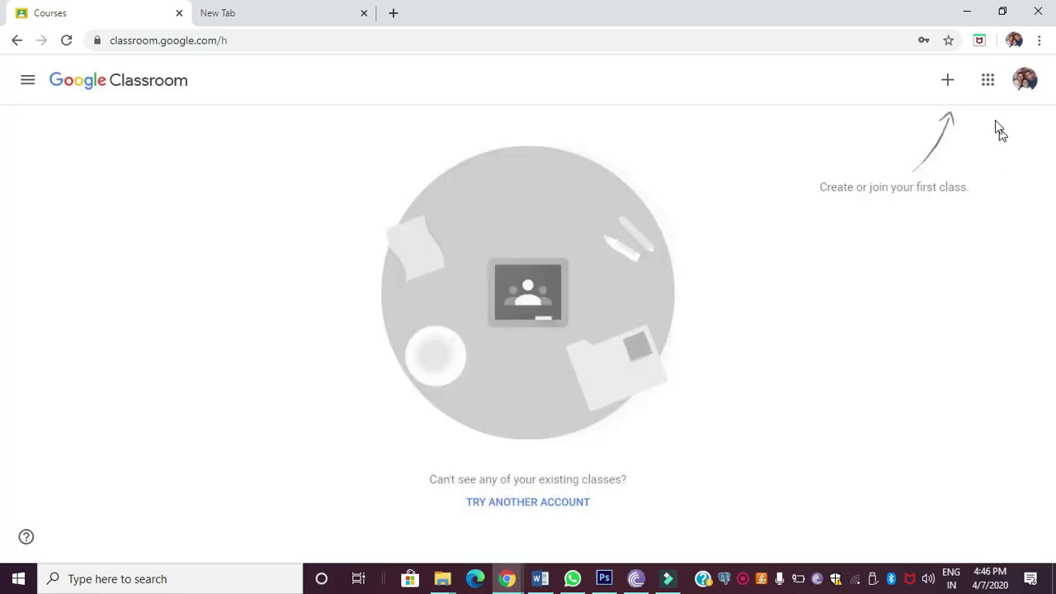
Step: Choose Create class and accept the school-use notice to reach the blank class form
left_click(946, 84)
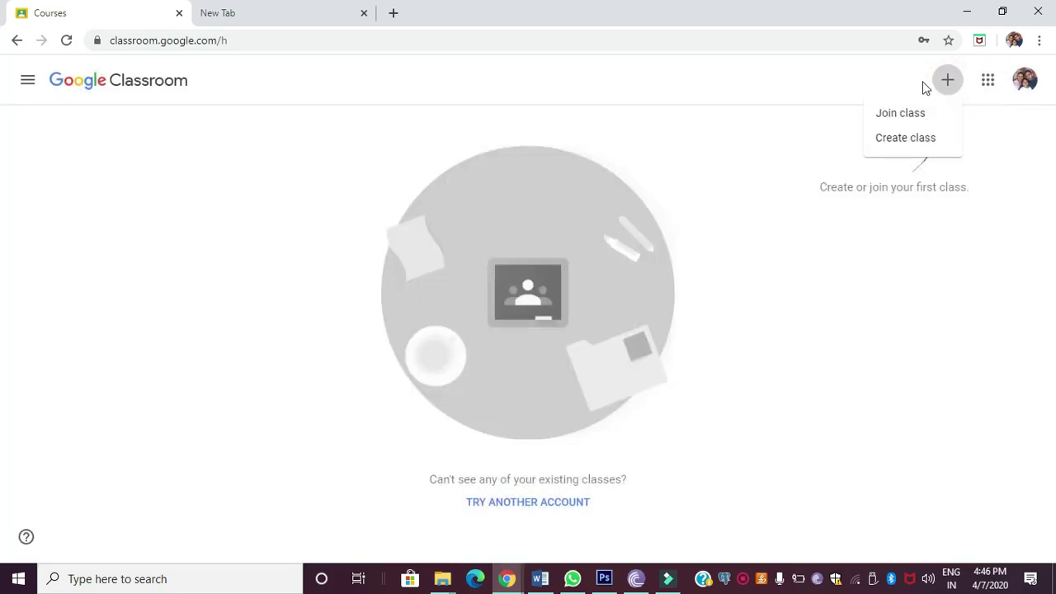
left_click(905, 142)
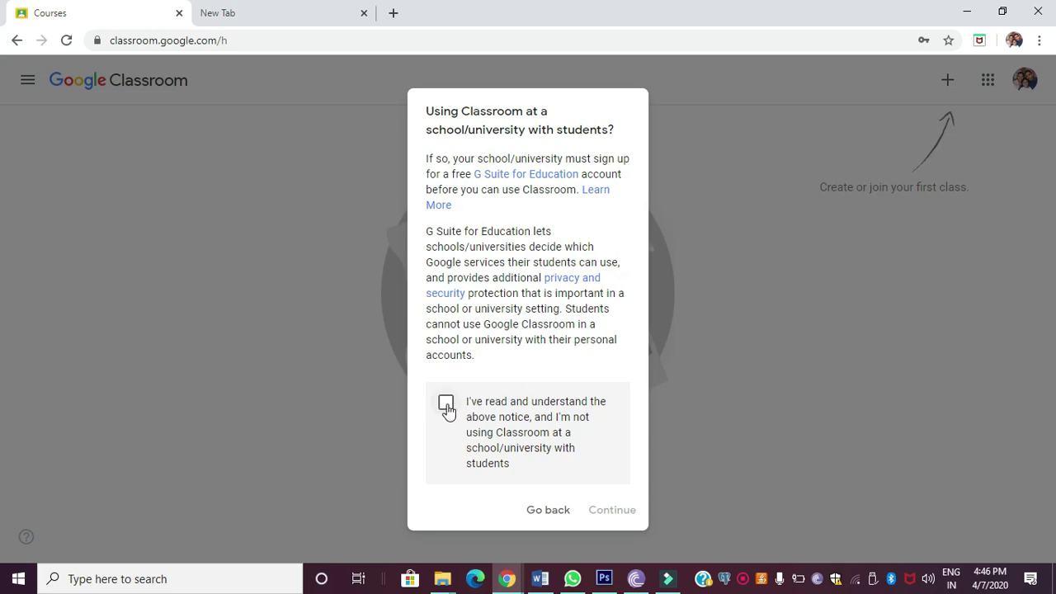
left_click(445, 406)
left_click(612, 510)
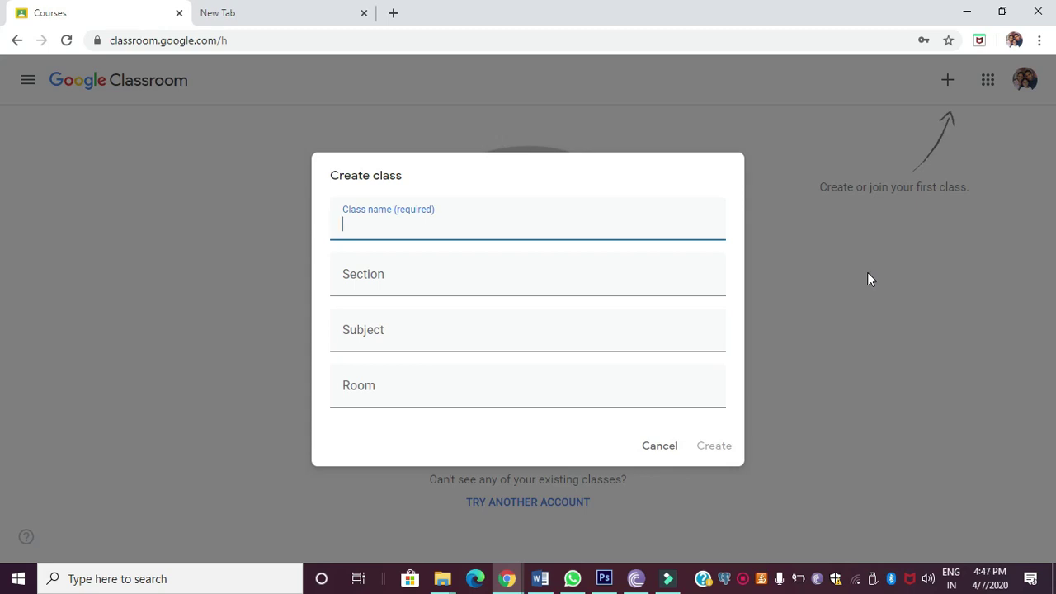
Step: Name the class 'Google Class Room'
type("C")
key("BackSpace")
type("Wht")
key("BackSpace")
key("BackSpace")
type("Google")
mouse_move(843, 555)
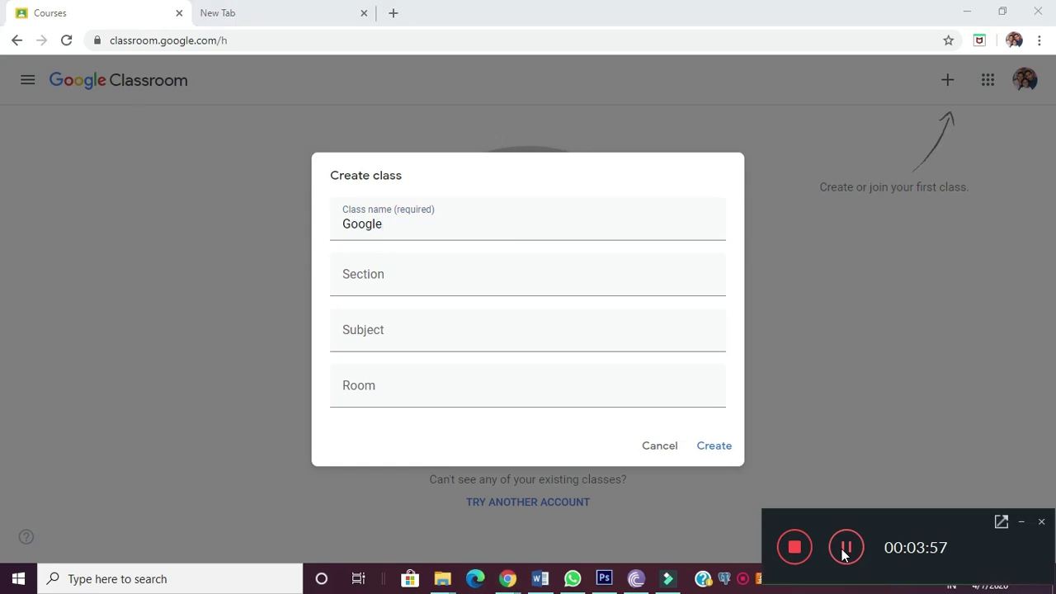
type("Class")
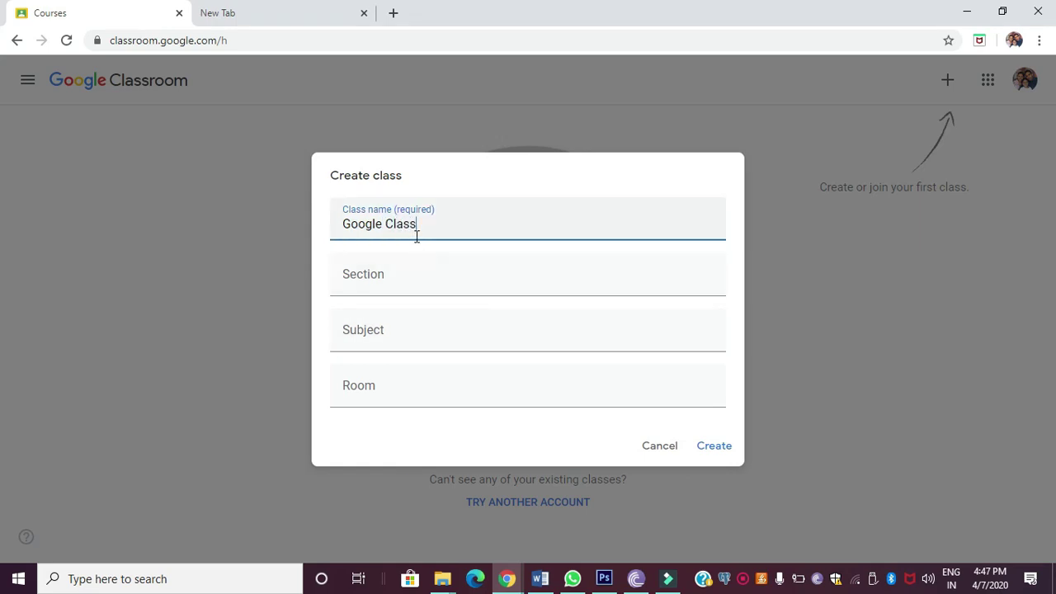
type(" Room")
Step: Set section to Introduction and subject to Computer Science
left_click(515, 269)
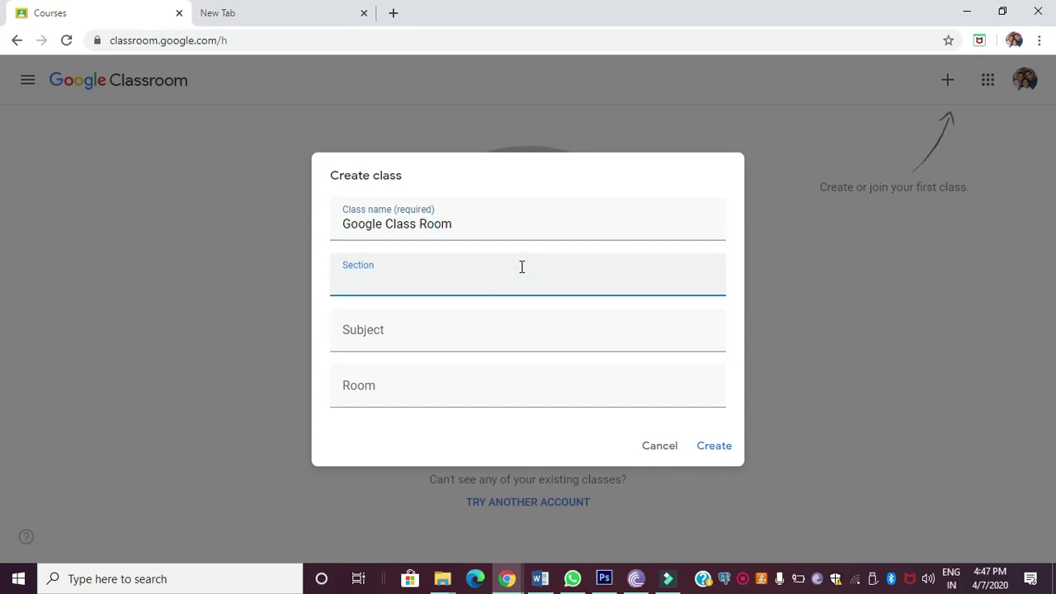
type("Introduction")
left_click(388, 329)
type("C")
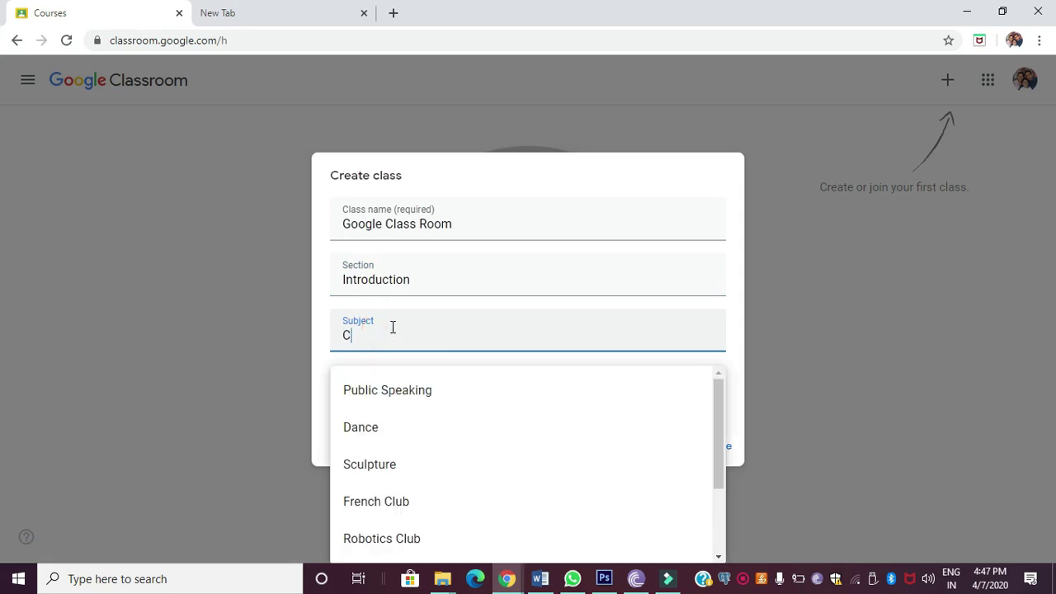
type("omputer")
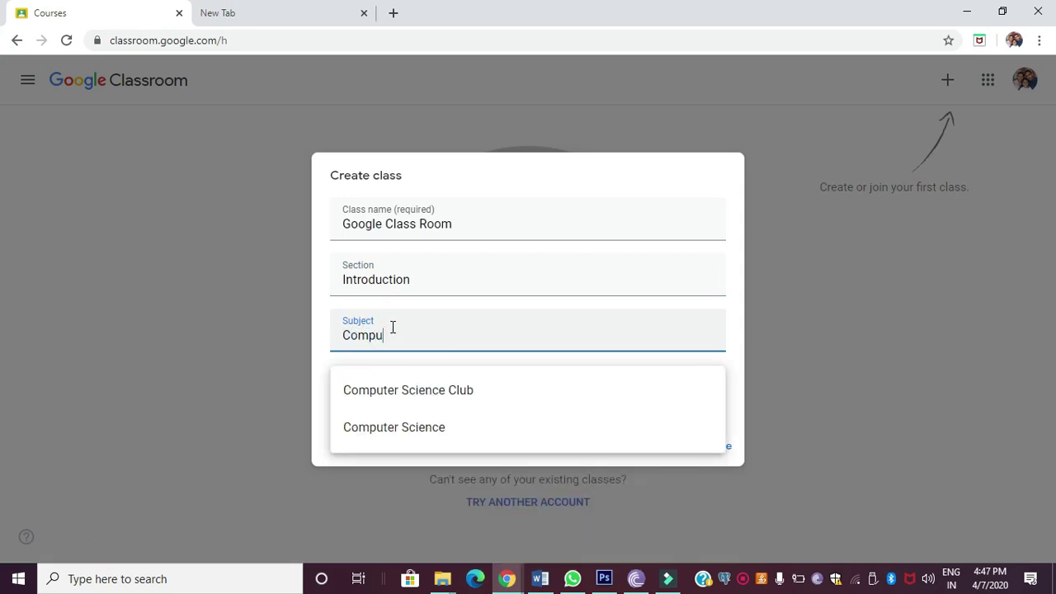
left_click(384, 428)
Step: Set the room to 12 and create the class
left_click(390, 393)
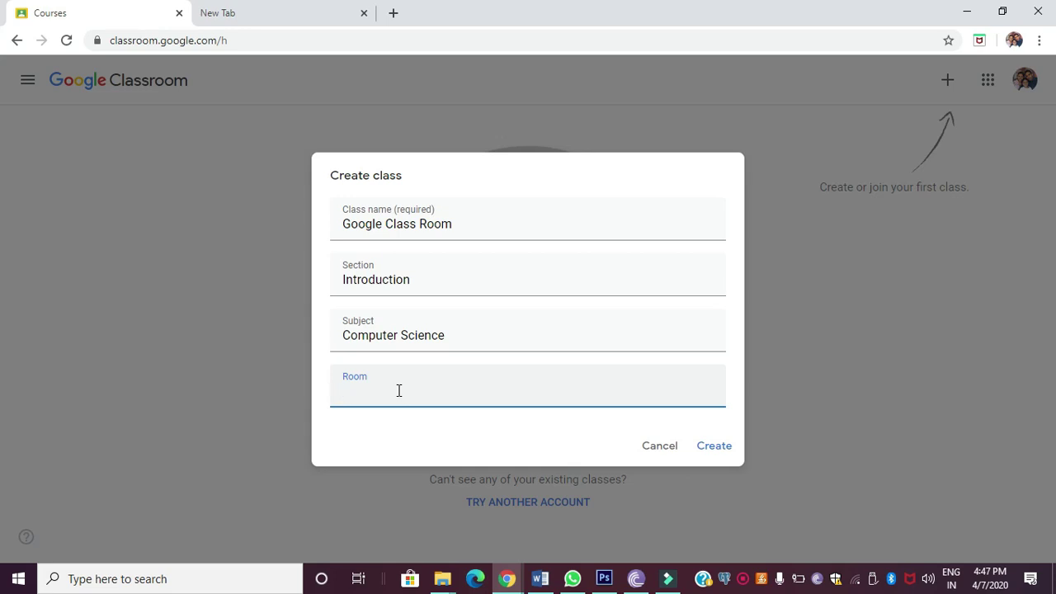
type("12")
left_click(714, 448)
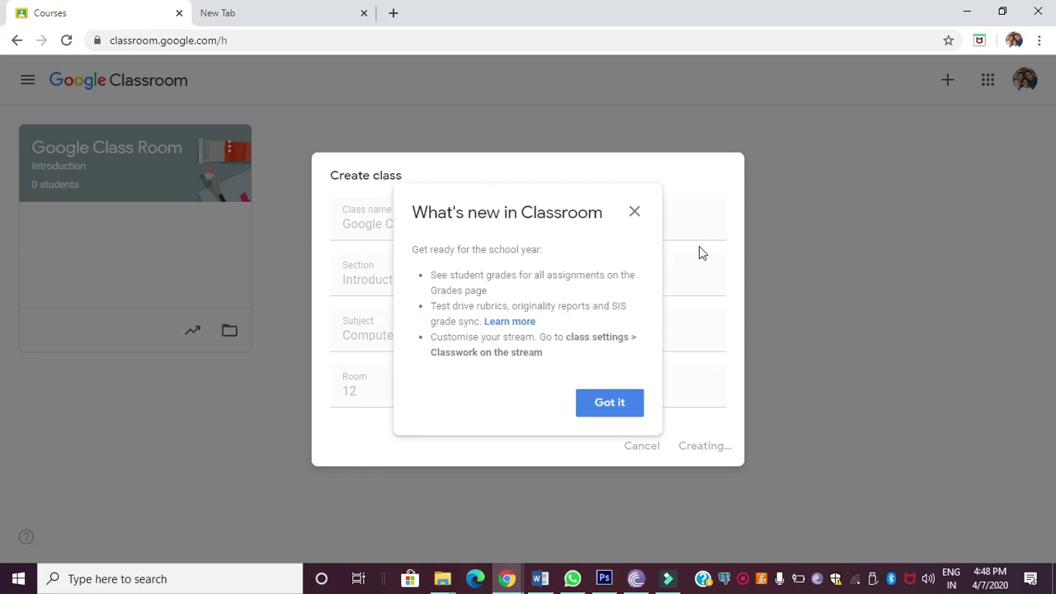
Step: Dismiss the What's new and invite-students tips, browse Classwork, People and Marks, then return to Stream
left_click(616, 401)
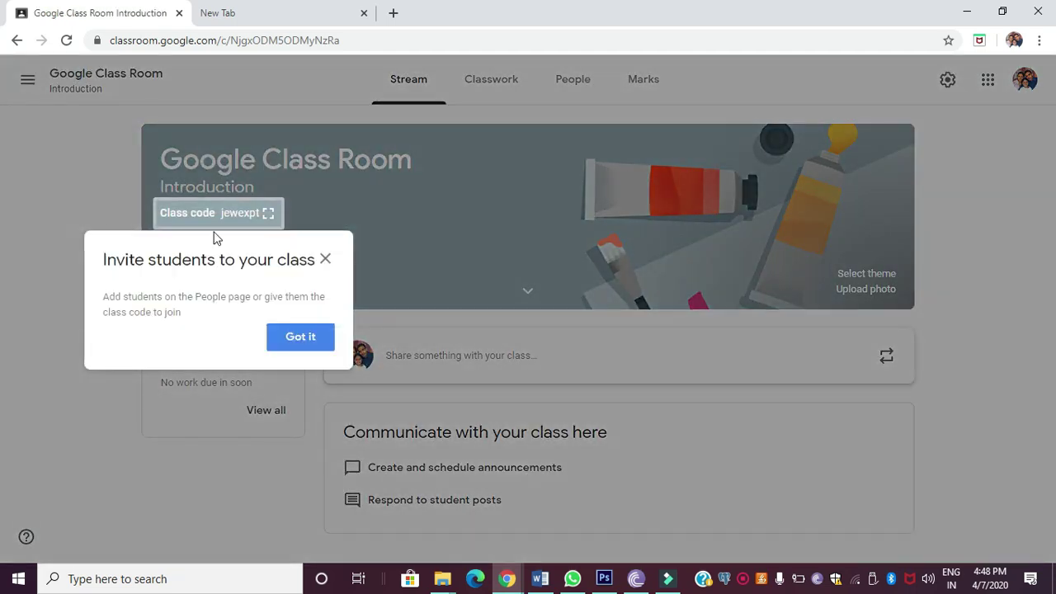
left_click(325, 259)
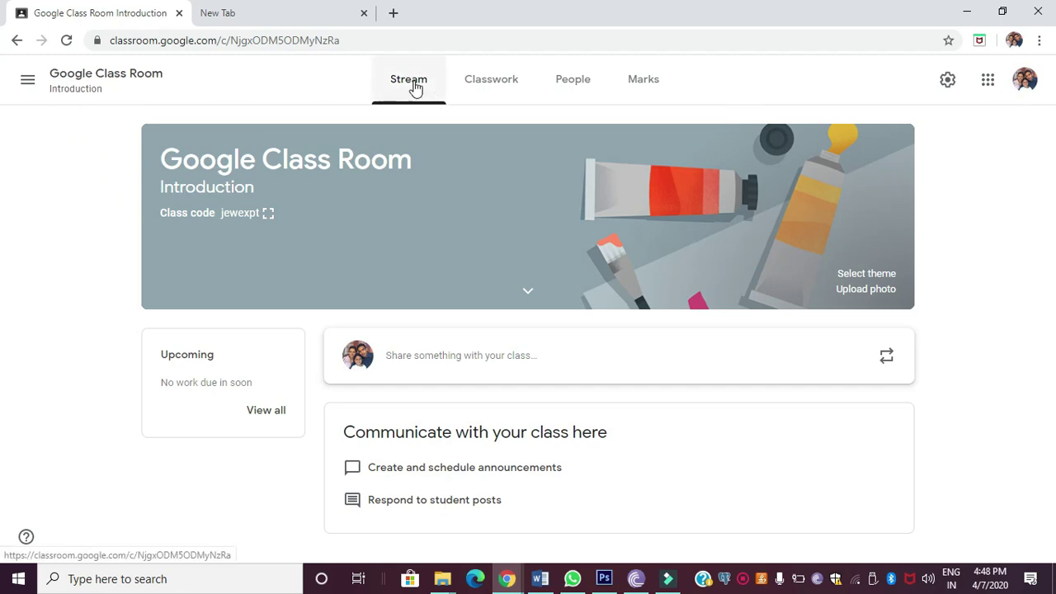
left_click(483, 86)
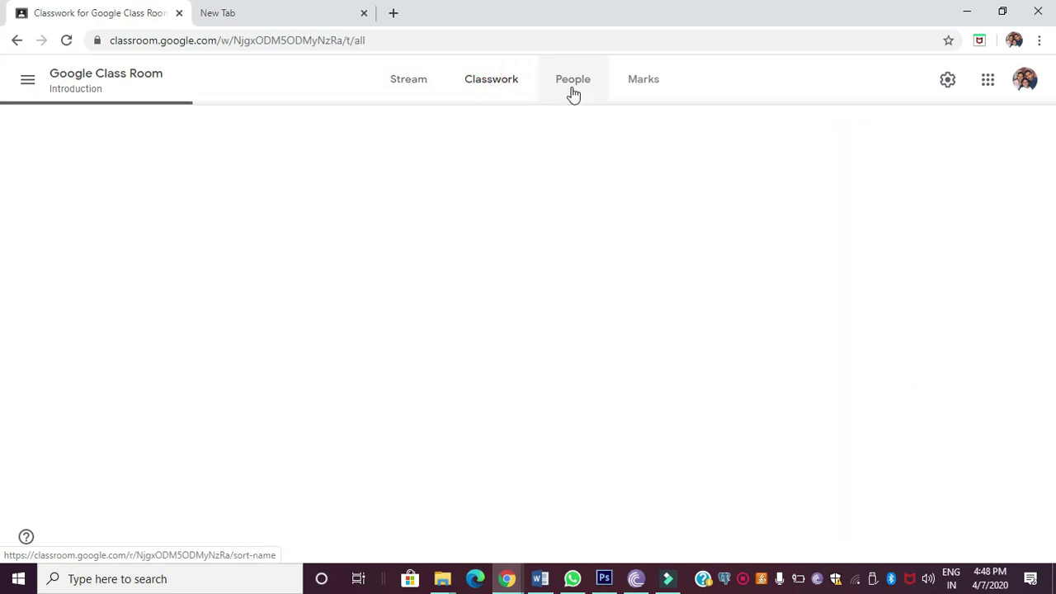
left_click(582, 88)
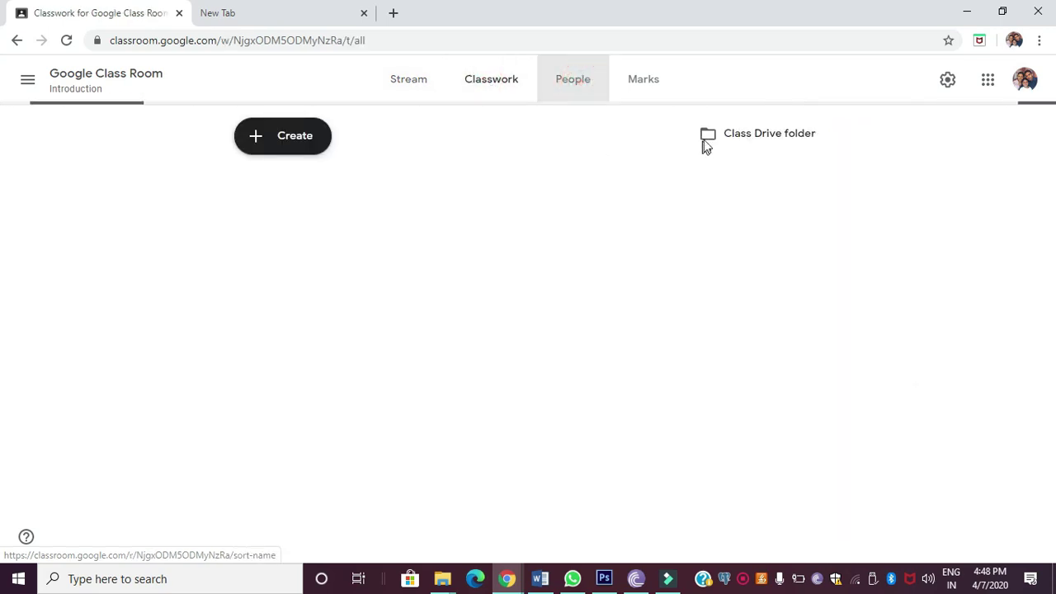
left_click(651, 83)
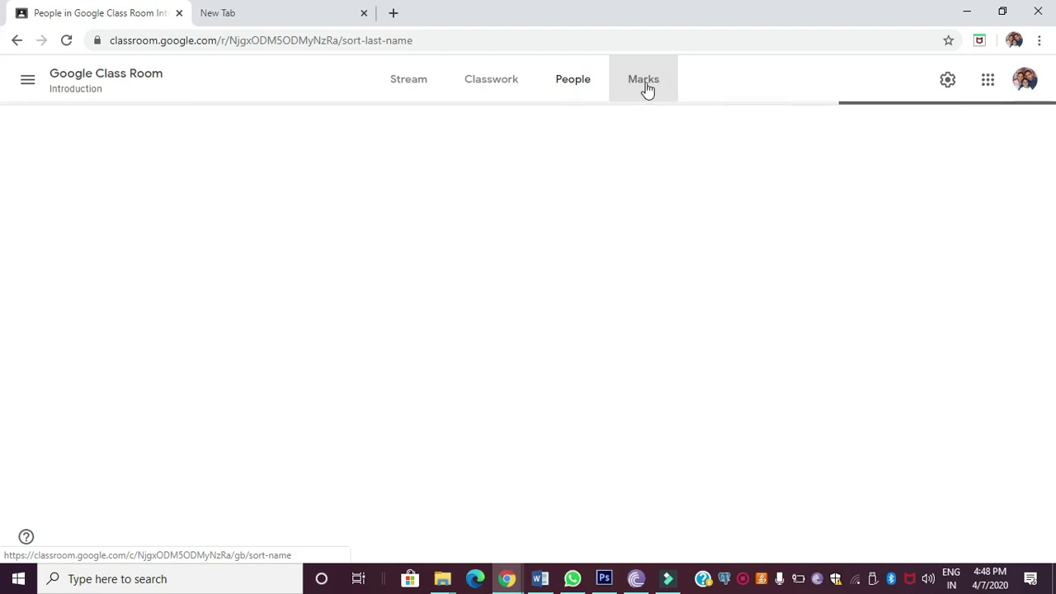
left_click(420, 87)
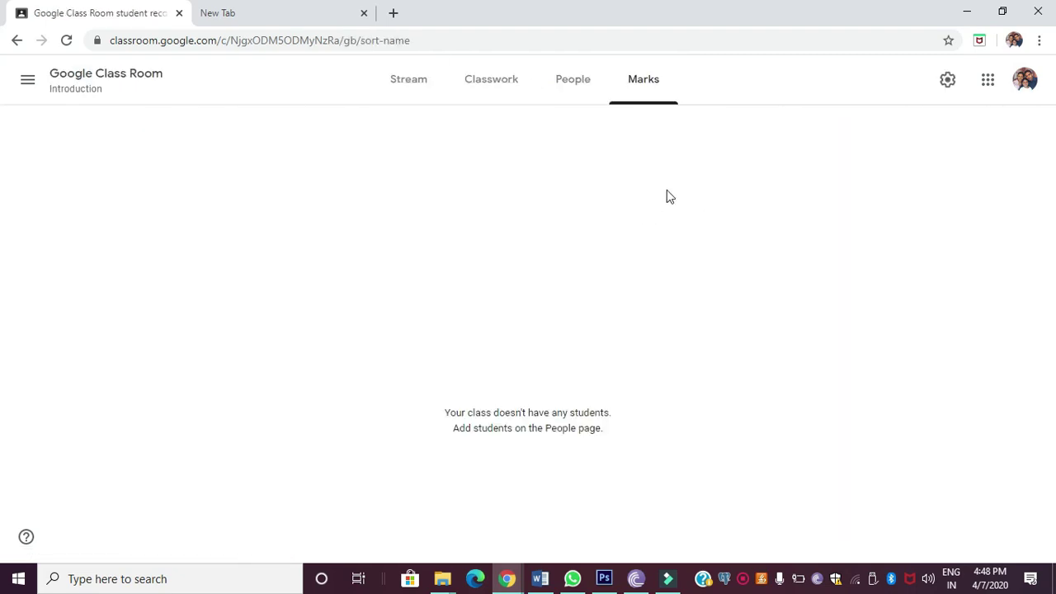
left_click(415, 93)
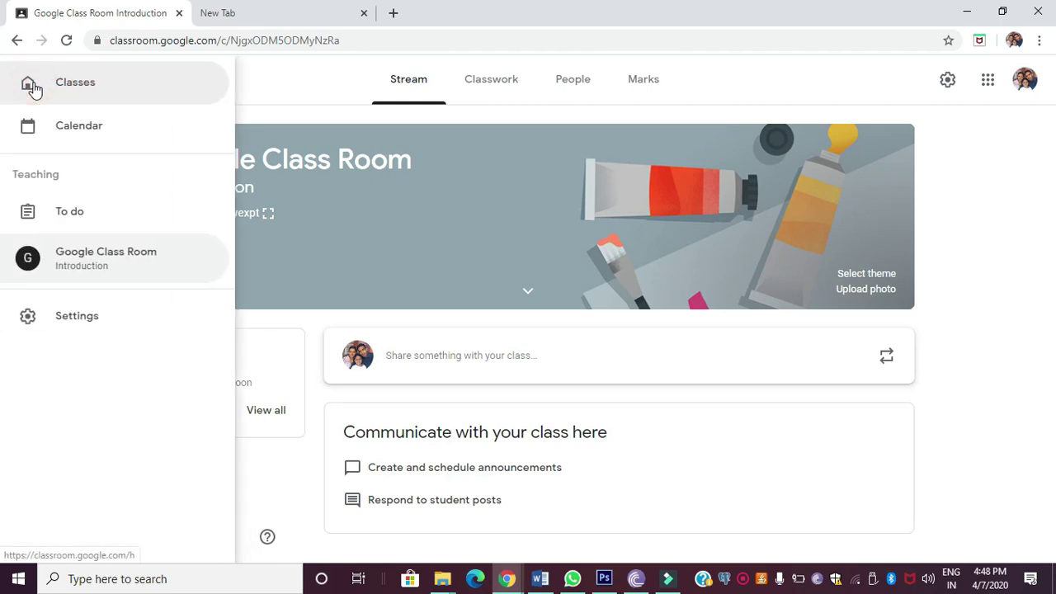
left_click(273, 110)
left_click(25, 72)
left_click(72, 87)
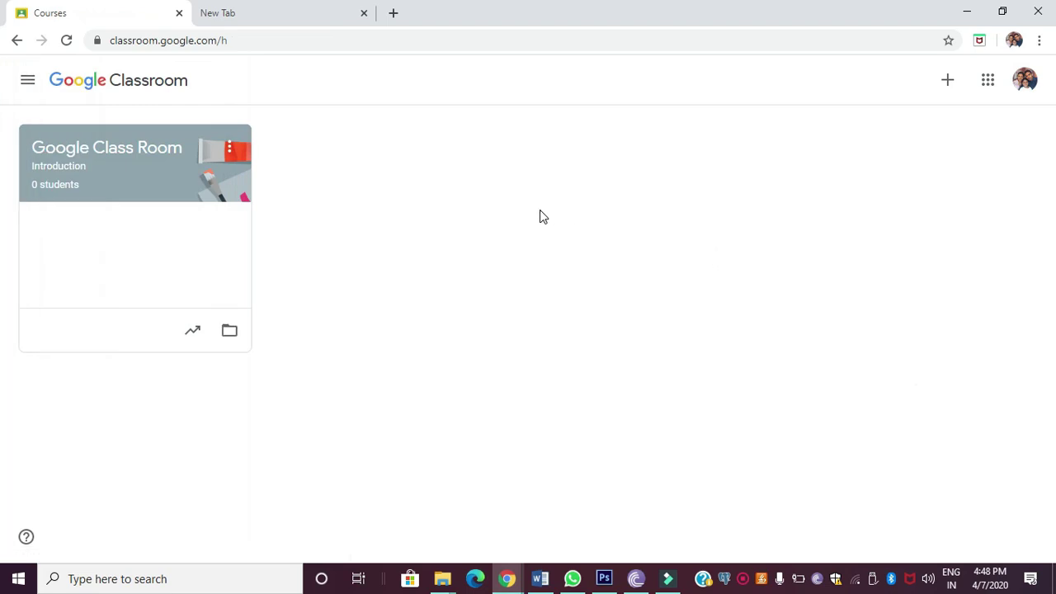
left_click(949, 83)
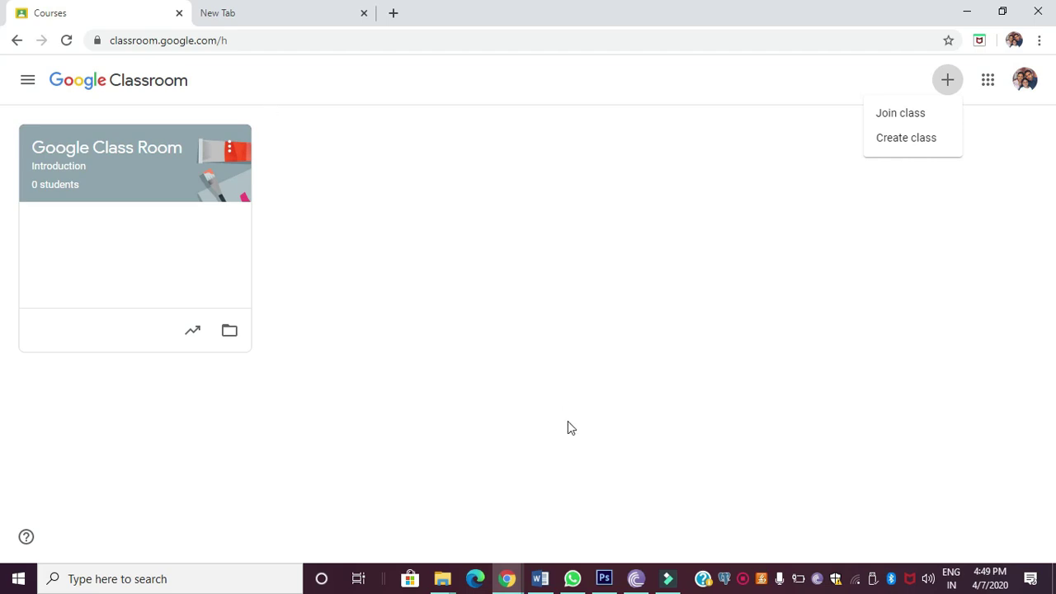
left_click(712, 248)
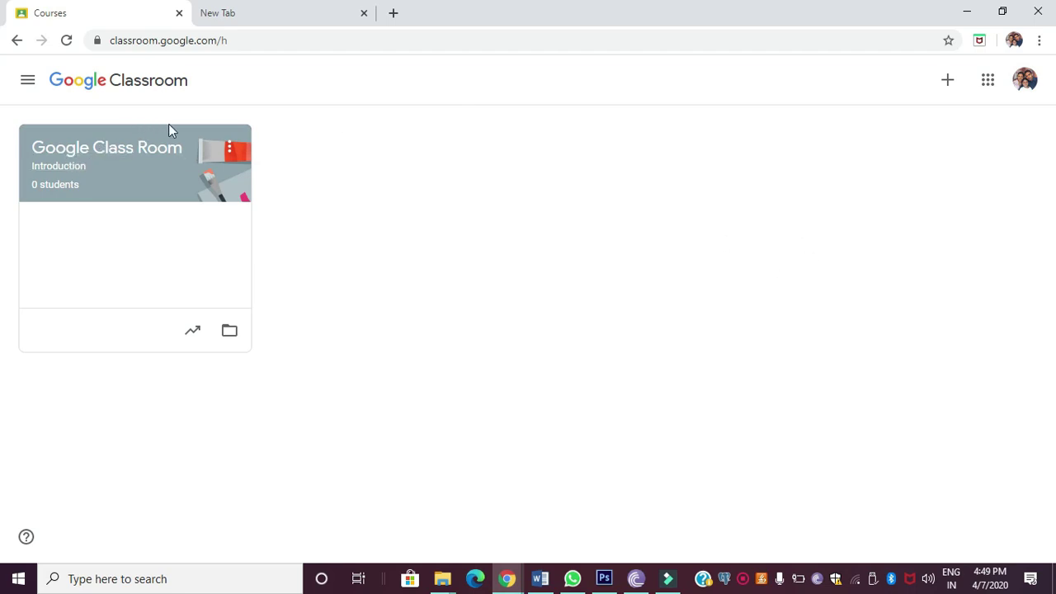
left_click(169, 184)
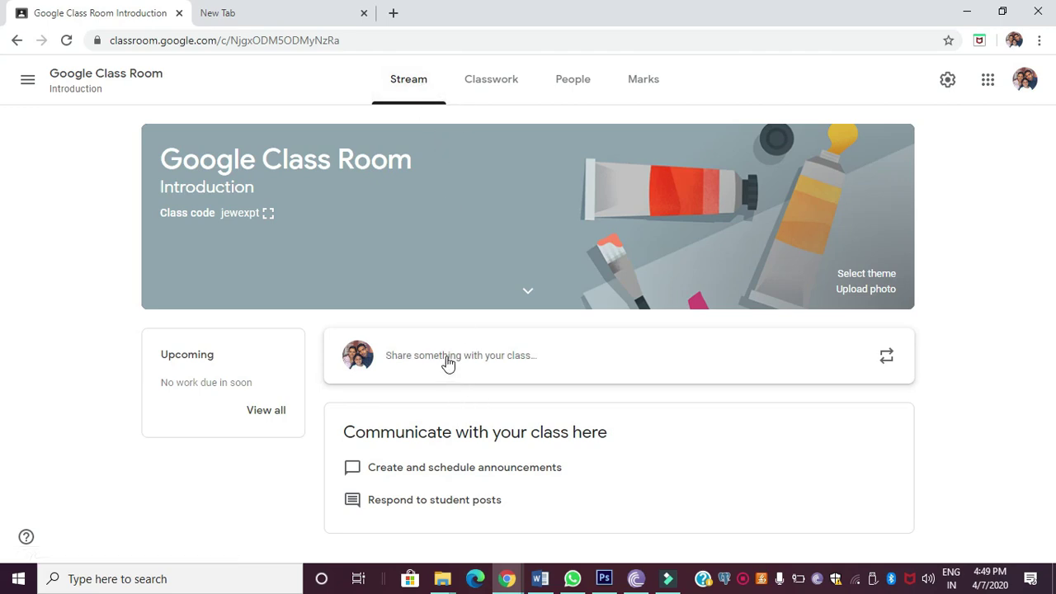
Step: Start an announcement to All students, typing 'Hi all welcome to'
left_click(494, 363)
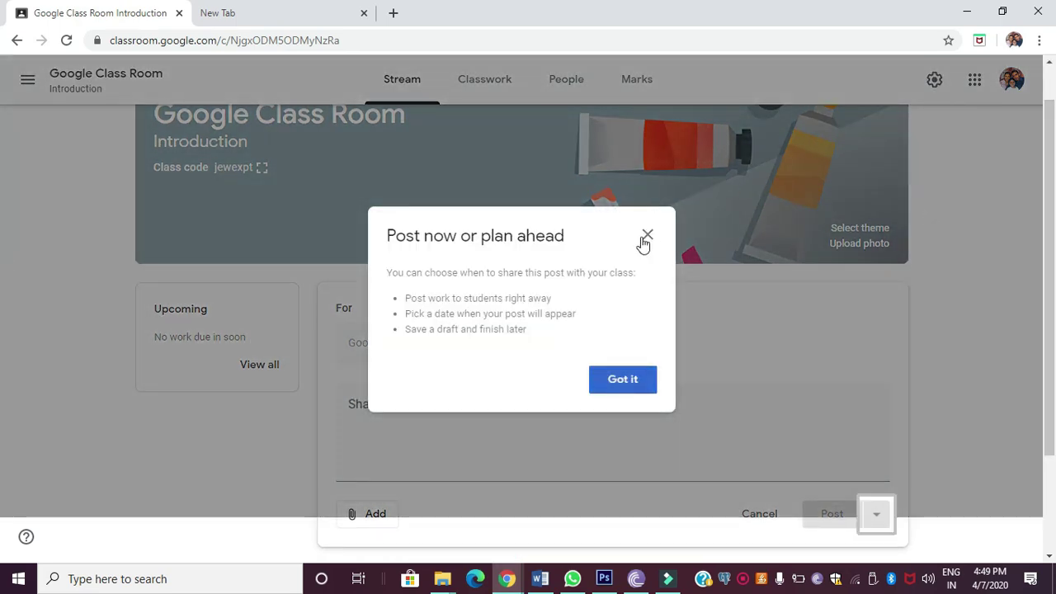
left_click(649, 238)
left_click(398, 402)
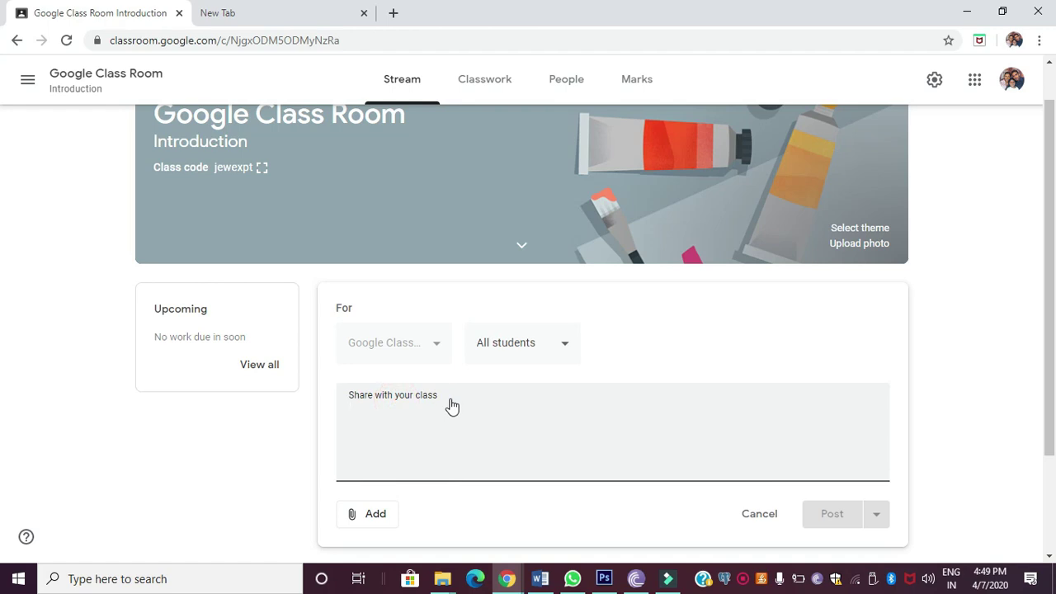
type("Hi a")
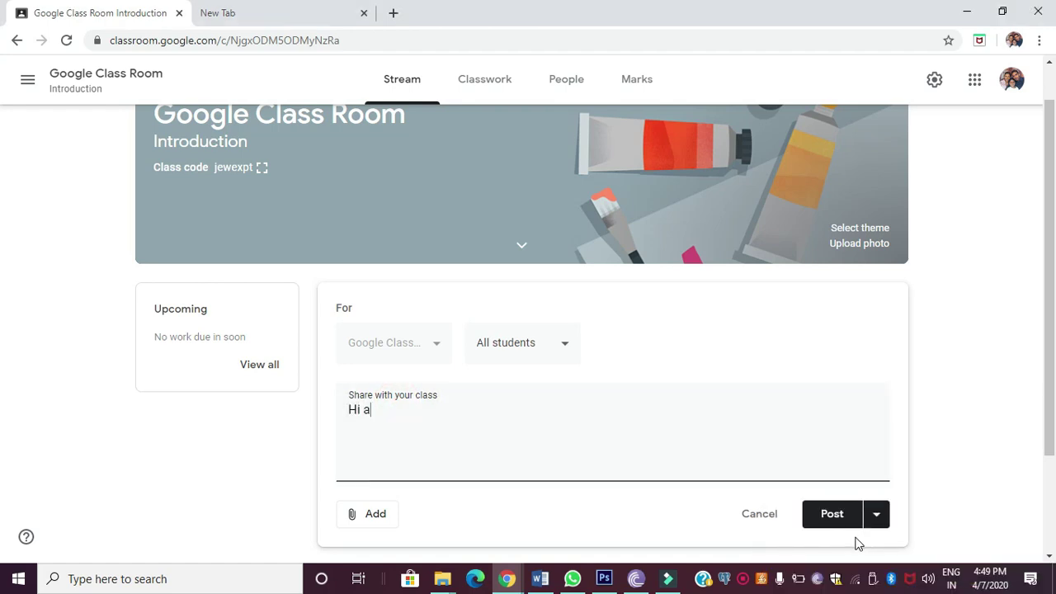
type("ll welcome to")
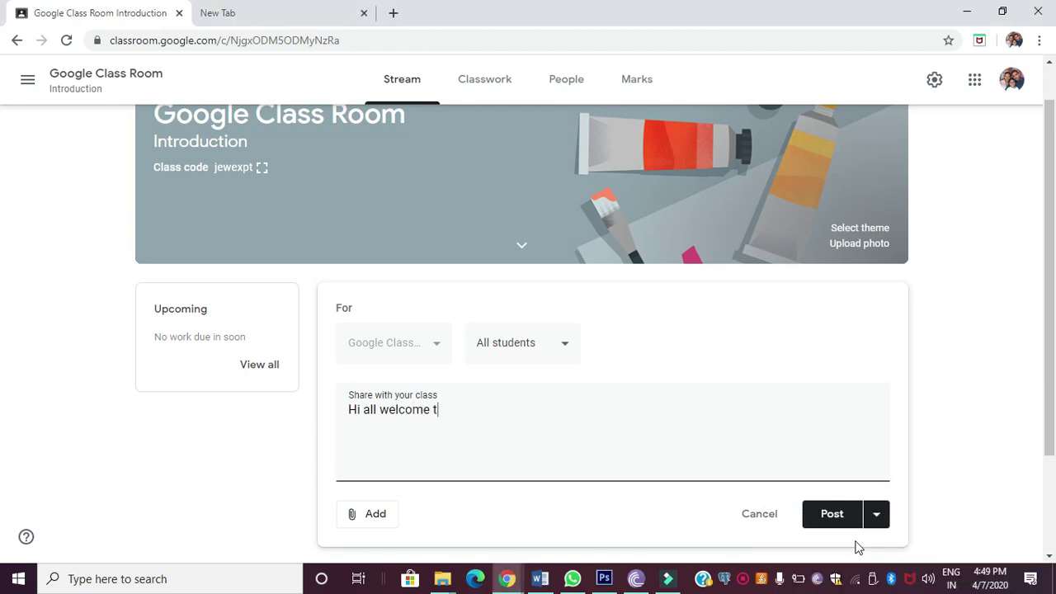